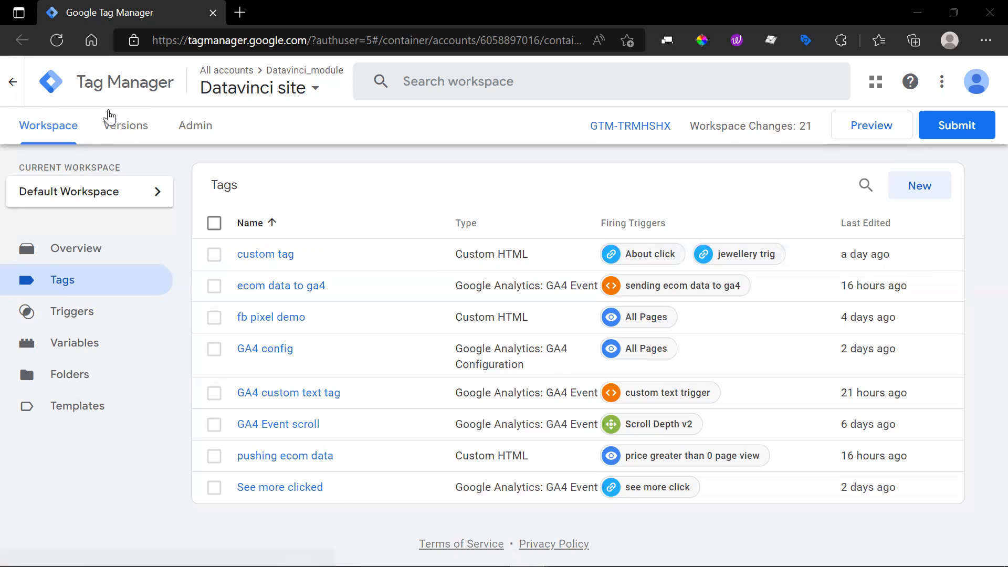
# - Create a new user-defined variable in the workspace and choose Constant as its variable type
pyautogui.click(89, 352)
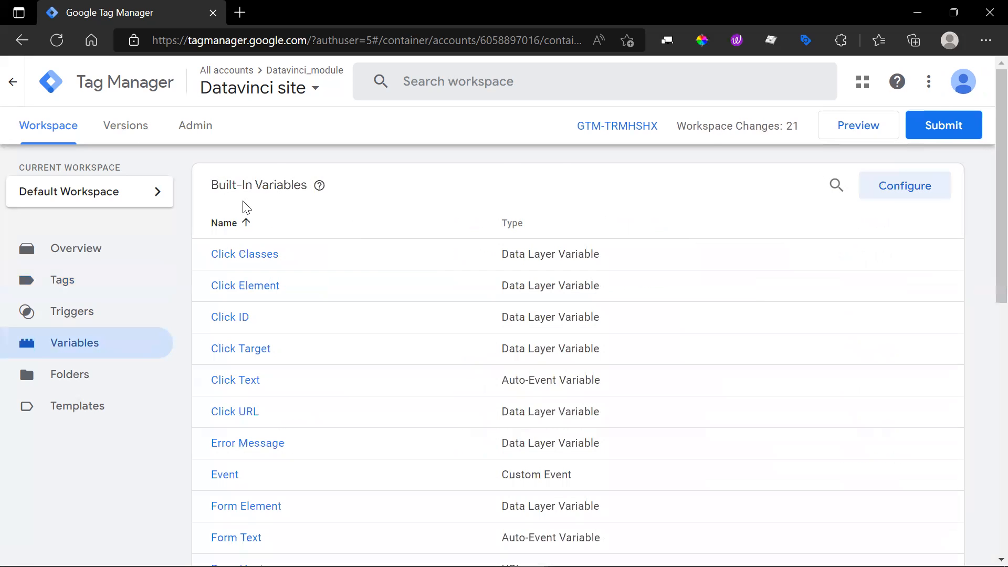
pyautogui.scroll(-10, 403, 212)
pyautogui.scroll(2, 299, 292)
pyautogui.scroll(-2, 367, 324)
pyautogui.scroll(10, 604, 299)
pyautogui.scroll(-9, 565, 279)
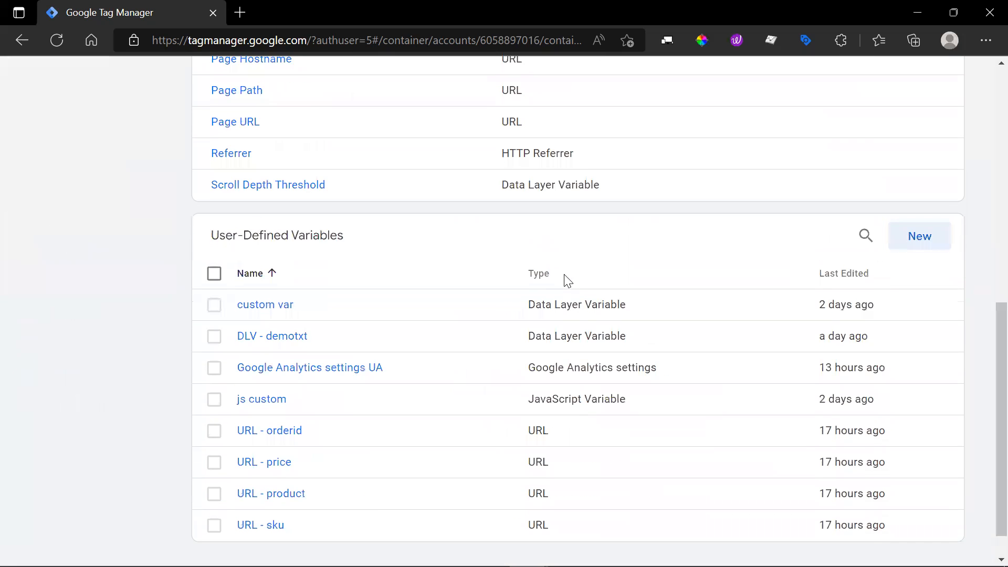
pyautogui.scroll(-1, 284, 228)
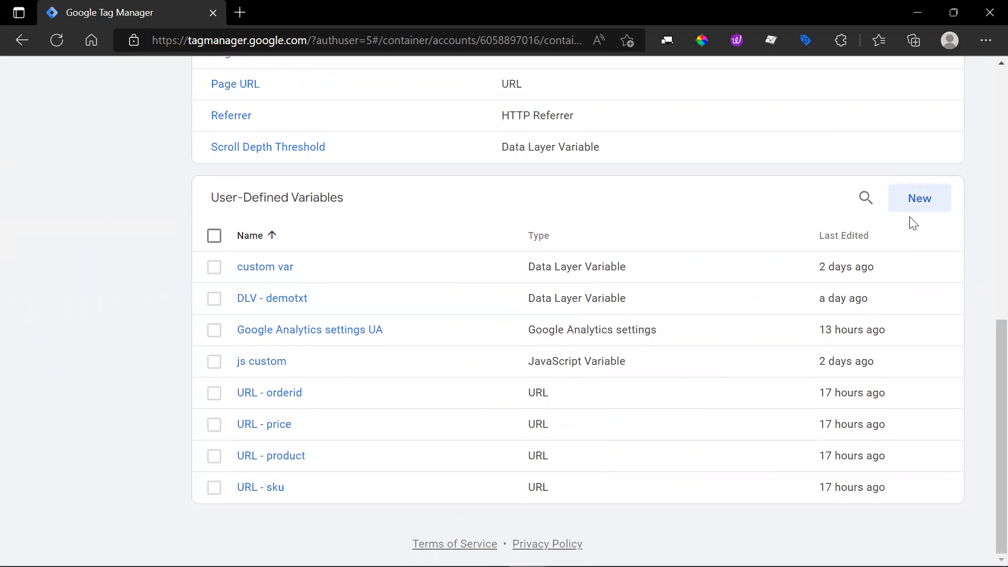
pyautogui.click(920, 199)
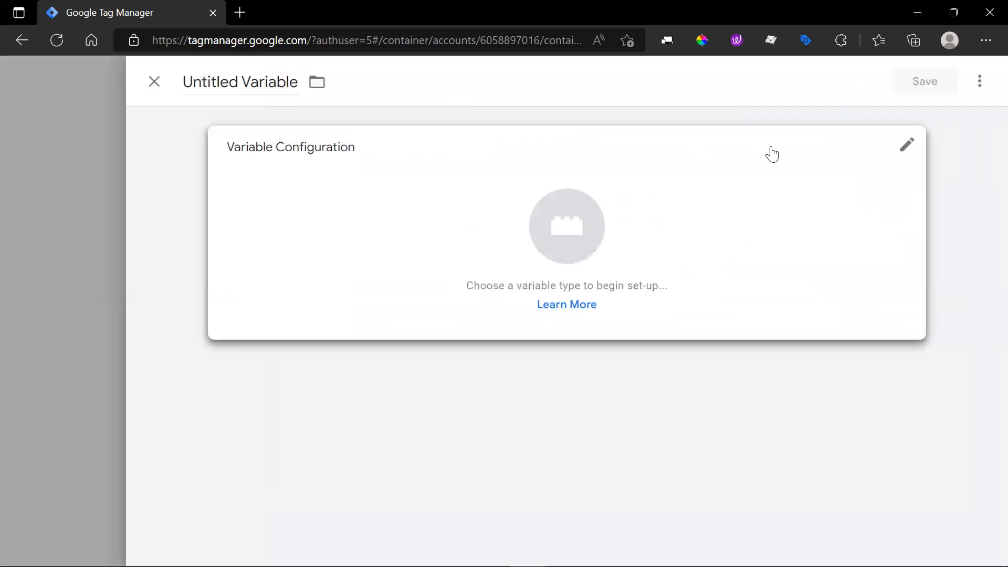
pyautogui.click(907, 146)
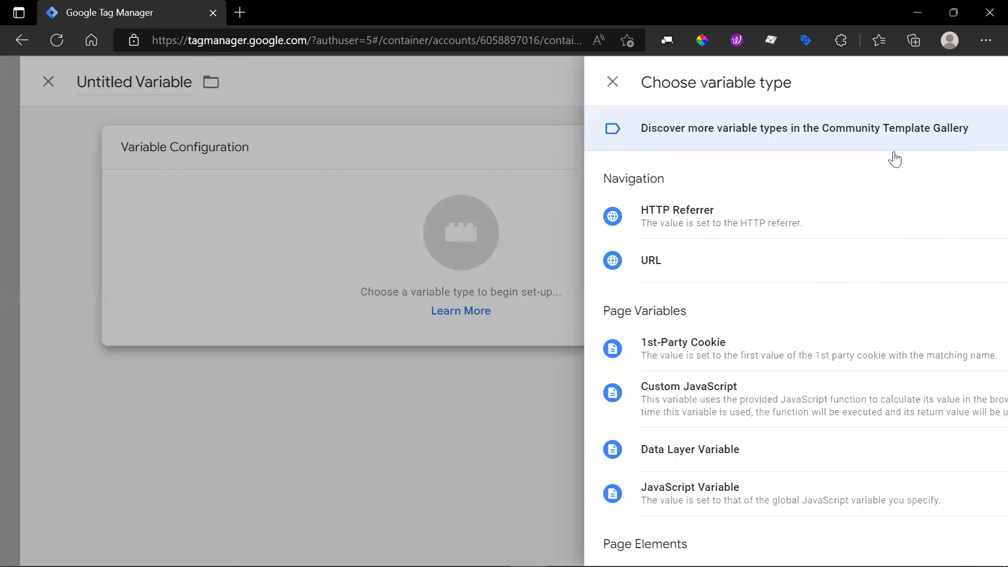
pyautogui.scroll(-8, 761, 344)
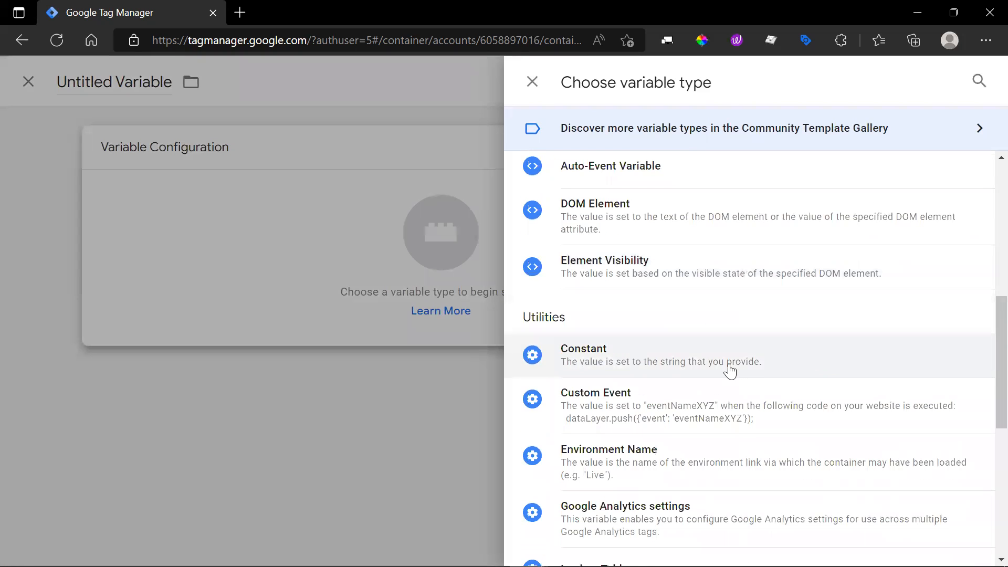
pyautogui.click(598, 352)
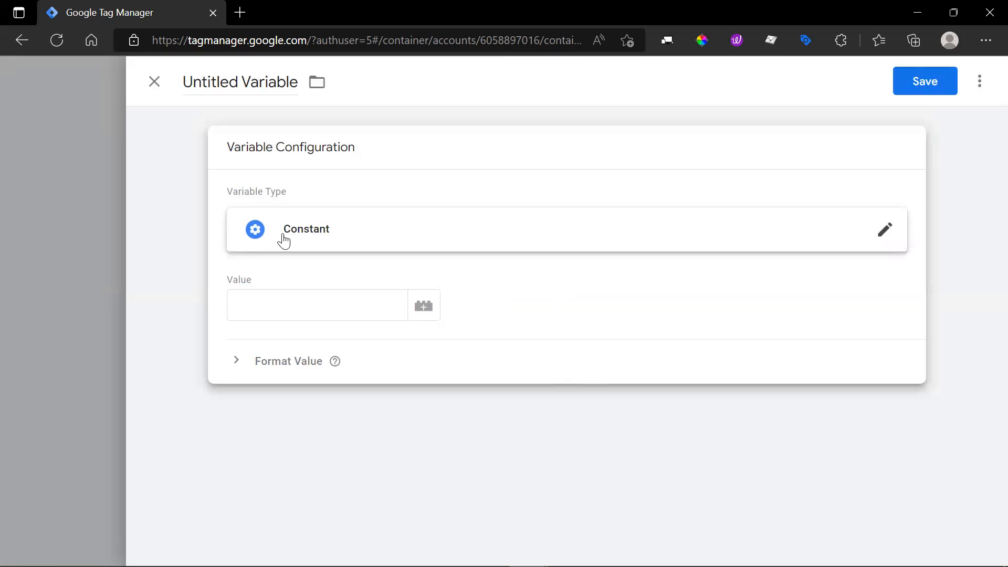
# - Set the constant variable's value to "XYZ is xyz", with the first word in capitals
pyautogui.click(280, 307)
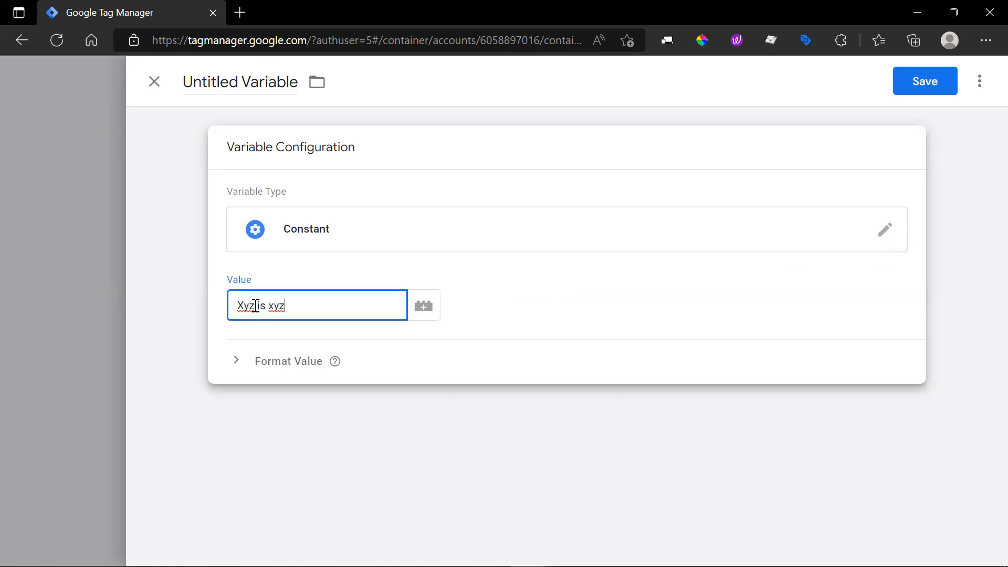
pyautogui.moveTo(258, 302); pyautogui.dragTo(251, 304)
pyautogui.write('YZ')
pyautogui.click(335, 361)
pyautogui.moveTo(270, 302); pyautogui.dragTo(285, 304)
pyautogui.click(352, 306)
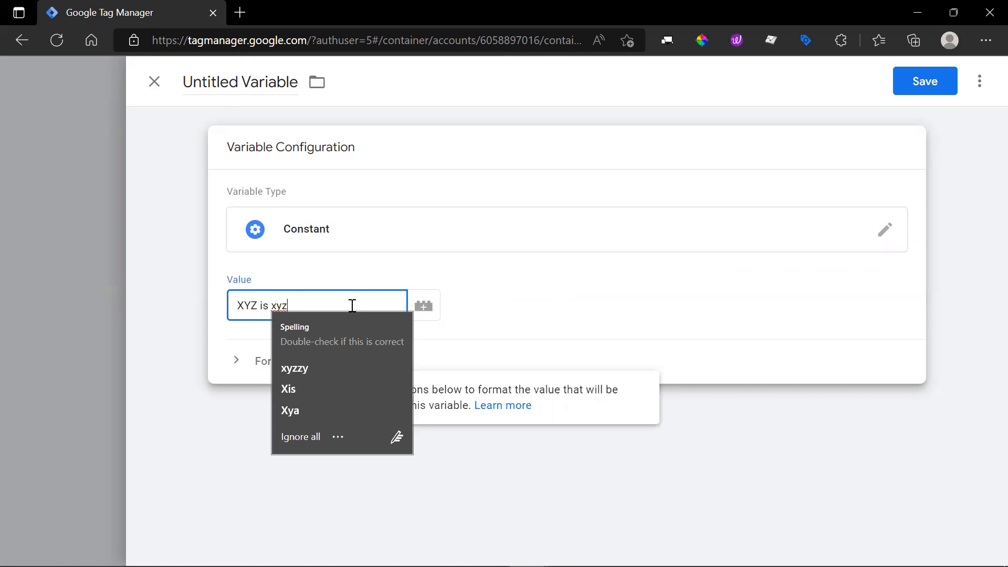
pyautogui.click(483, 291)
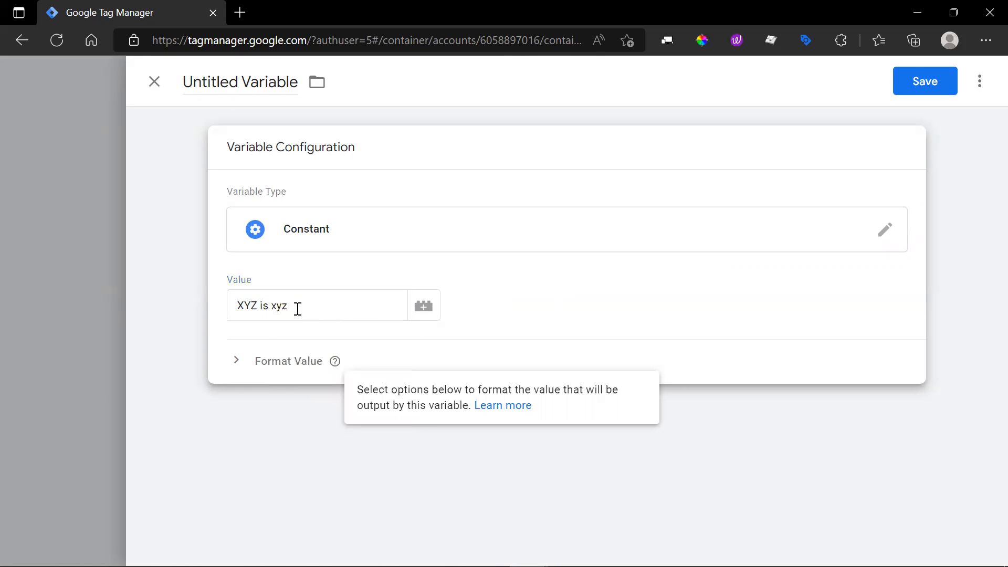
pyautogui.moveTo(288, 305); pyautogui.dragTo(202, 310)
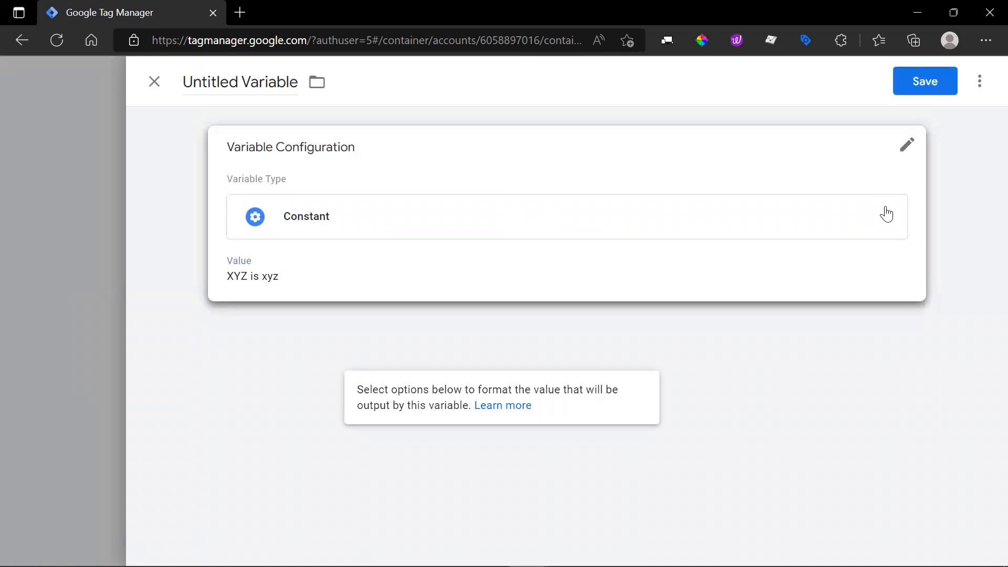
# - Reopen the variable configuration for editing and format the value by changing its case to Lowercase
pyautogui.click(905, 152)
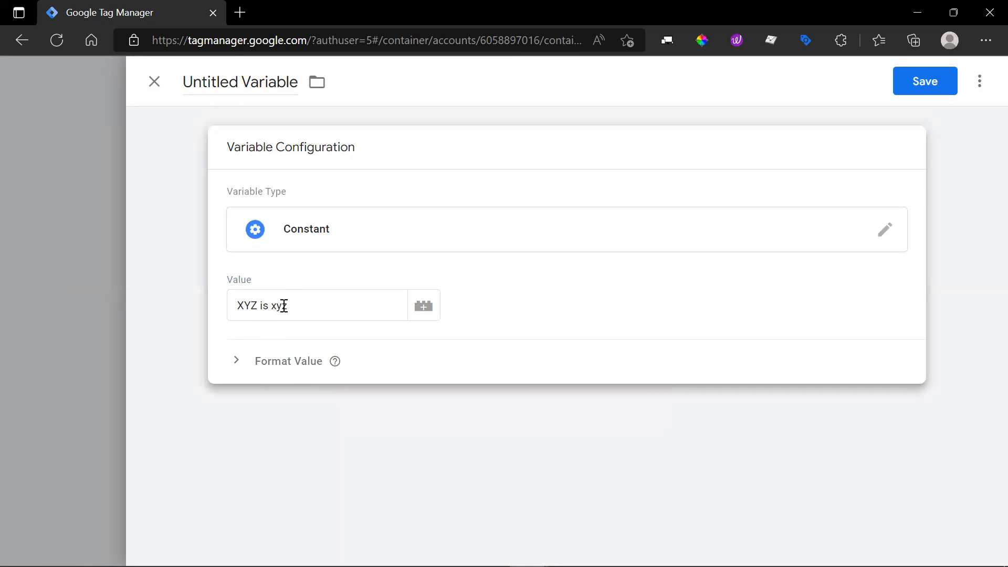
pyautogui.click(317, 304)
pyautogui.click(488, 273)
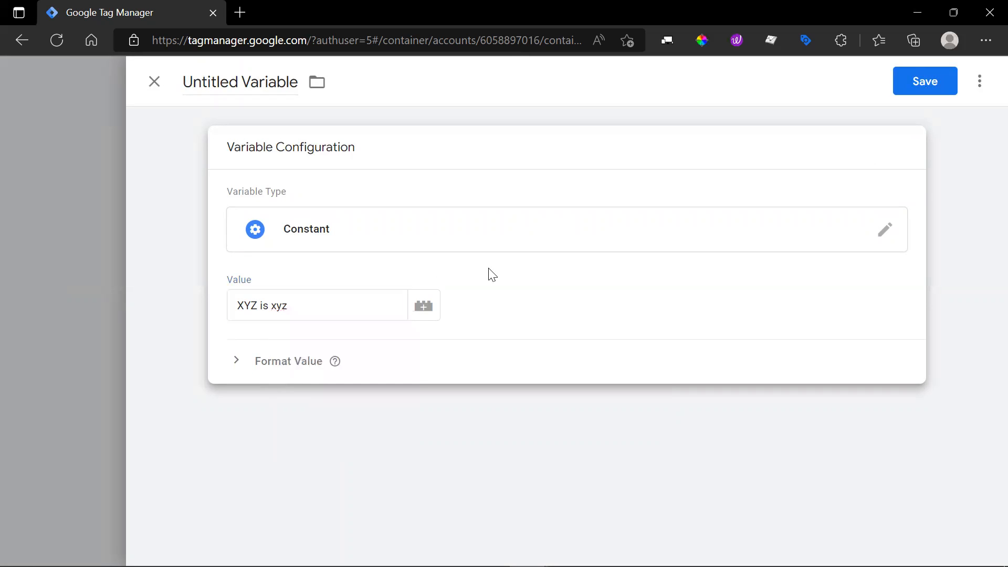
pyautogui.click(239, 362)
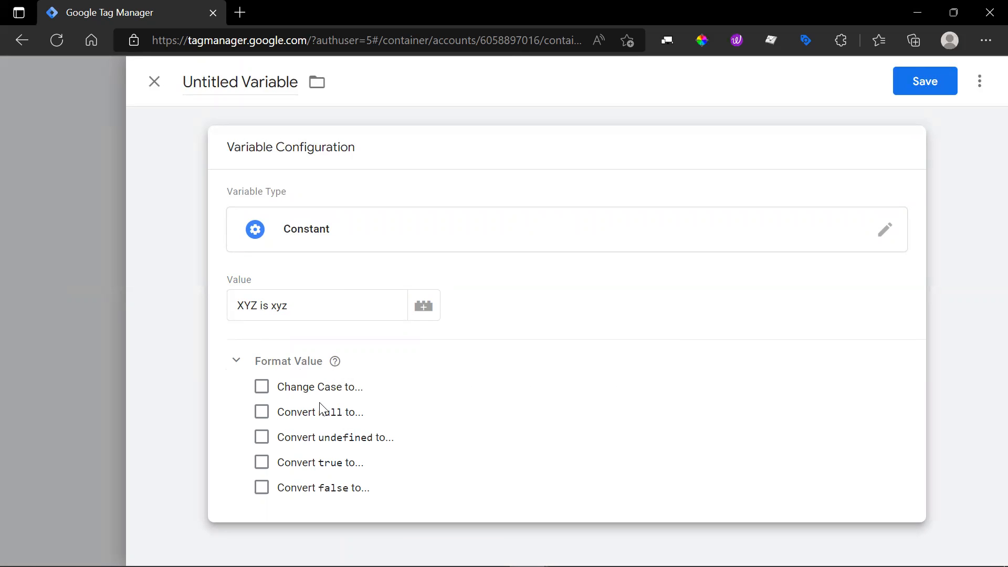
pyautogui.click(262, 388)
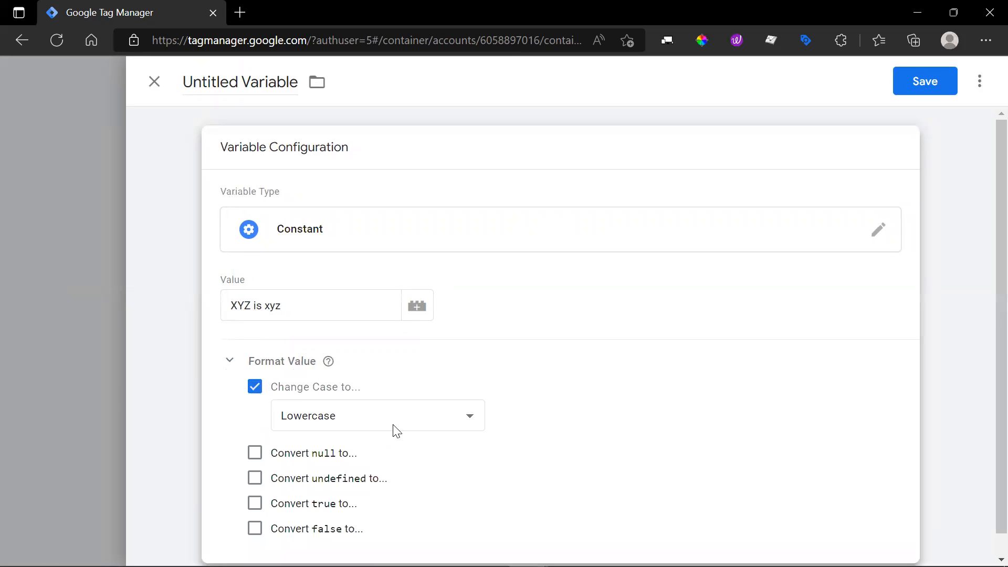
pyautogui.click(395, 416)
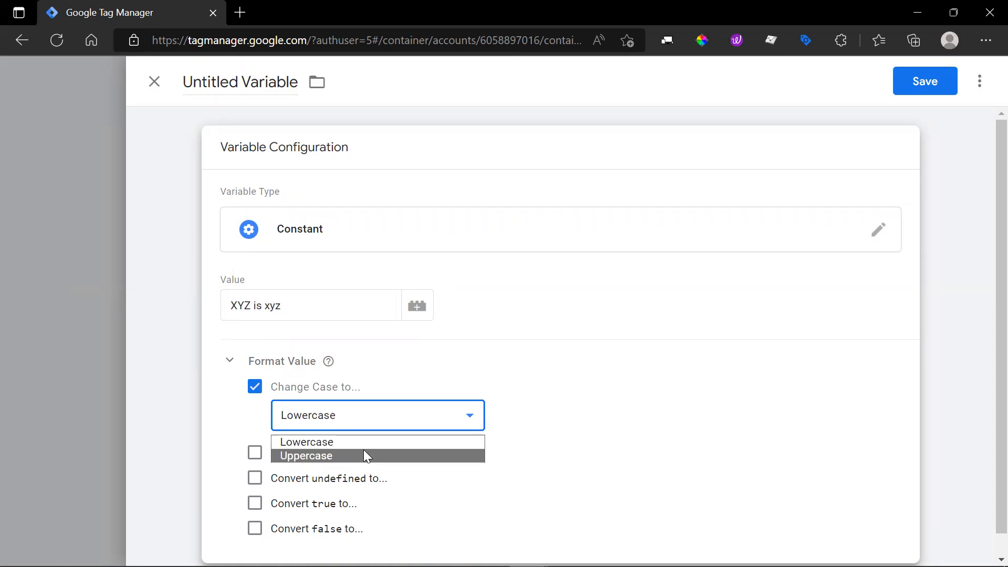
pyautogui.click(363, 441)
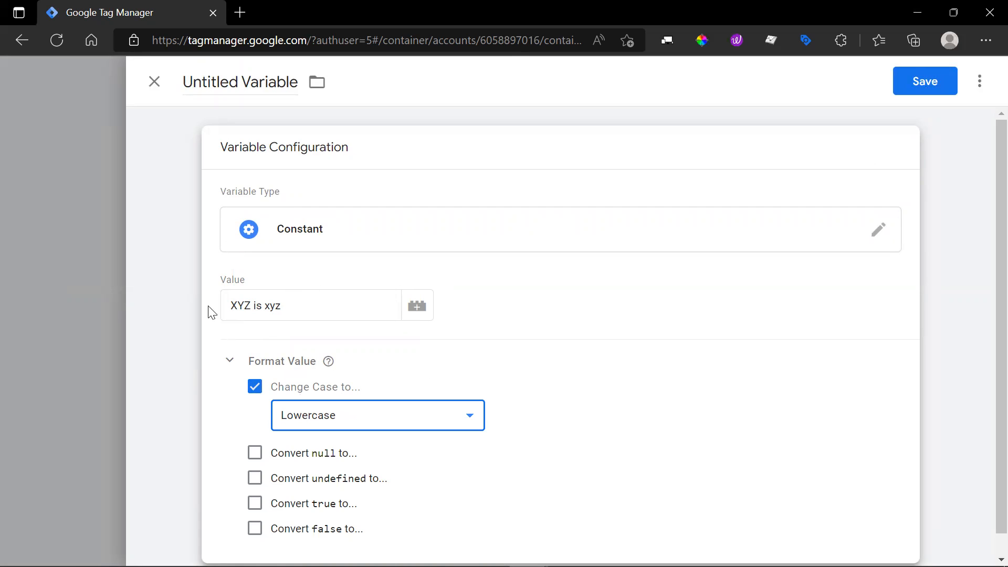
pyautogui.scroll(-1, 212, 313)
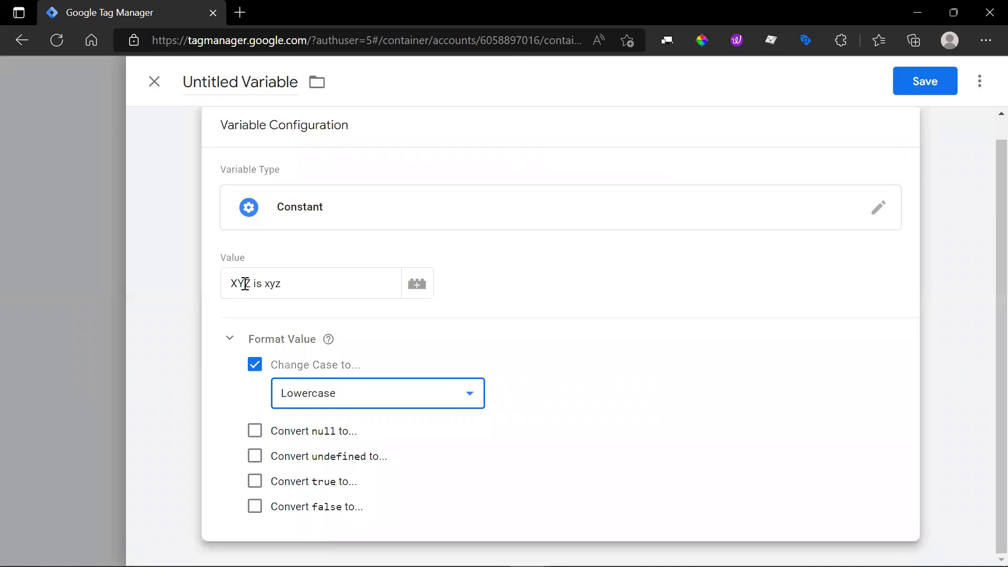
pyautogui.click(326, 354)
pyautogui.scroll(1, 326, 295)
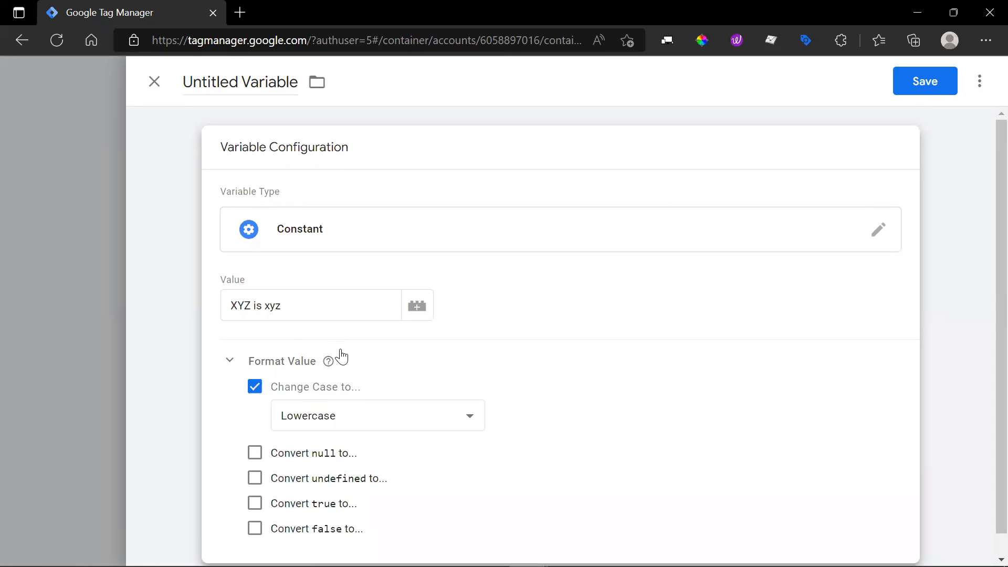
pyautogui.scroll(-1, 337, 356)
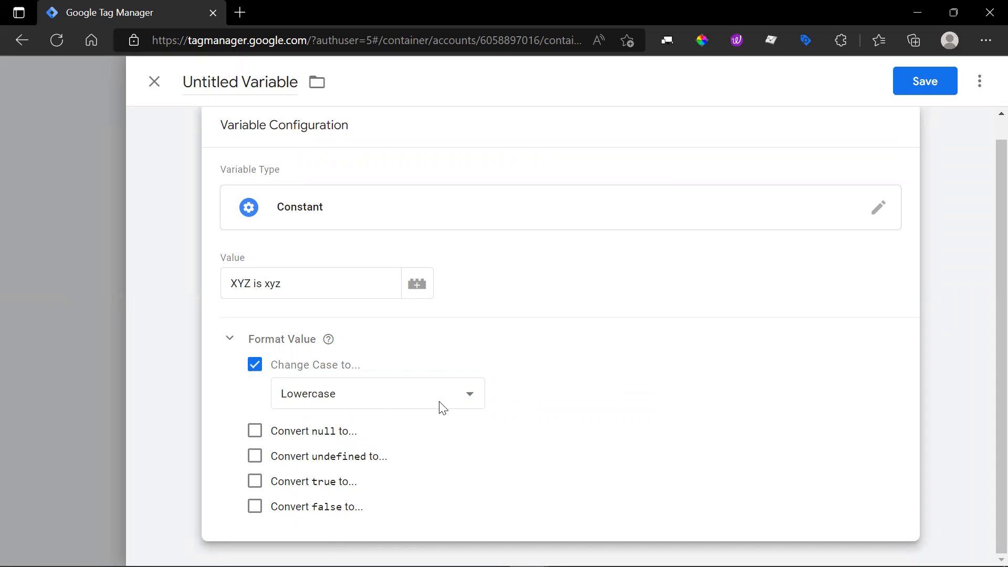
# - Save the new variable under the name "Constant demo"
pyautogui.click(917, 84)
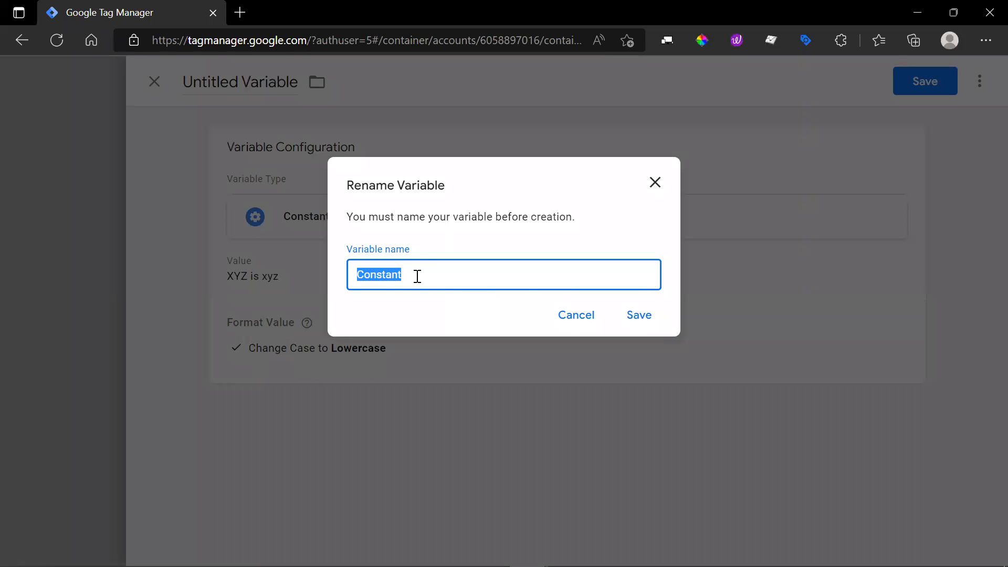
pyautogui.press('BackSpace')
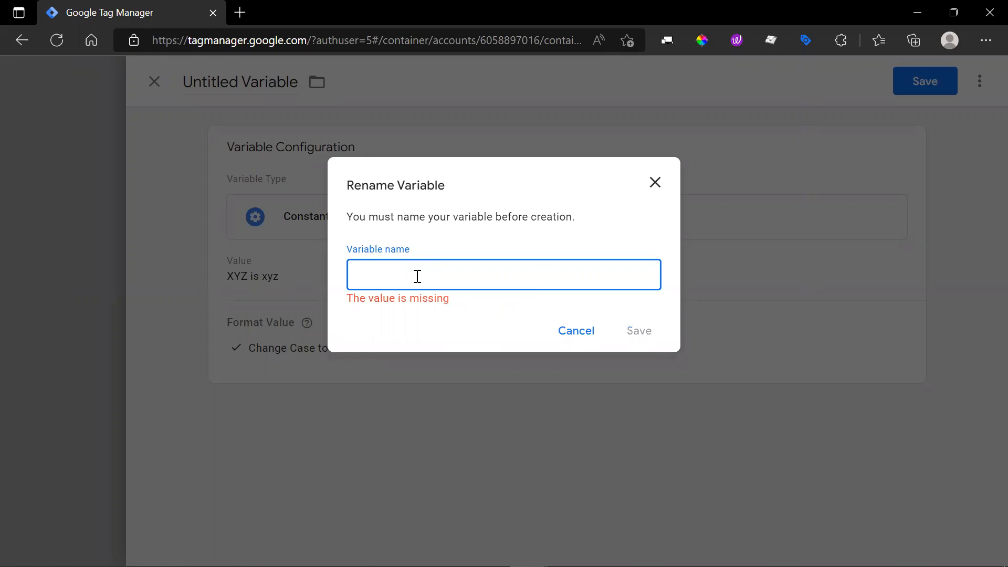
pyautogui.write('Constant demo')
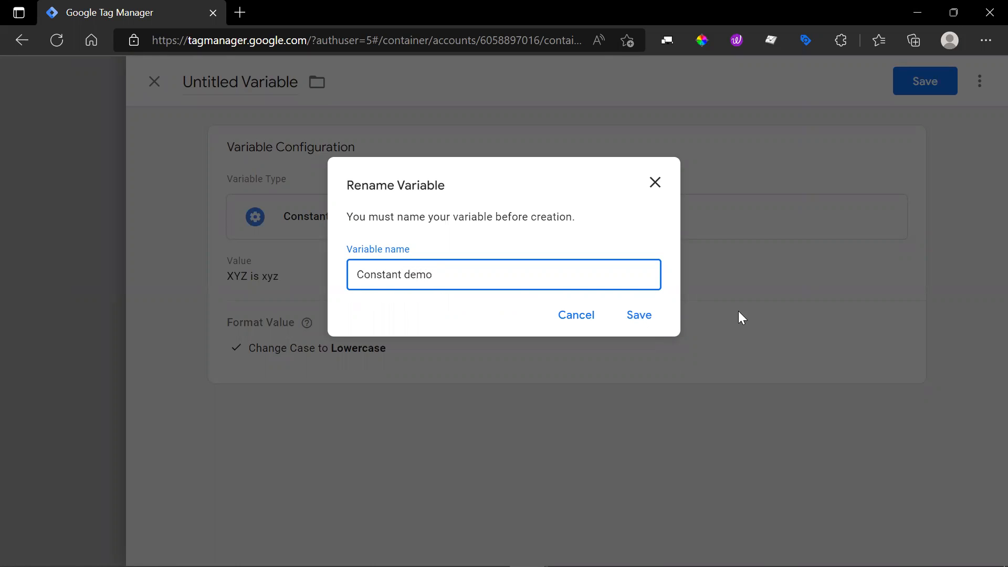
pyautogui.click(641, 317)
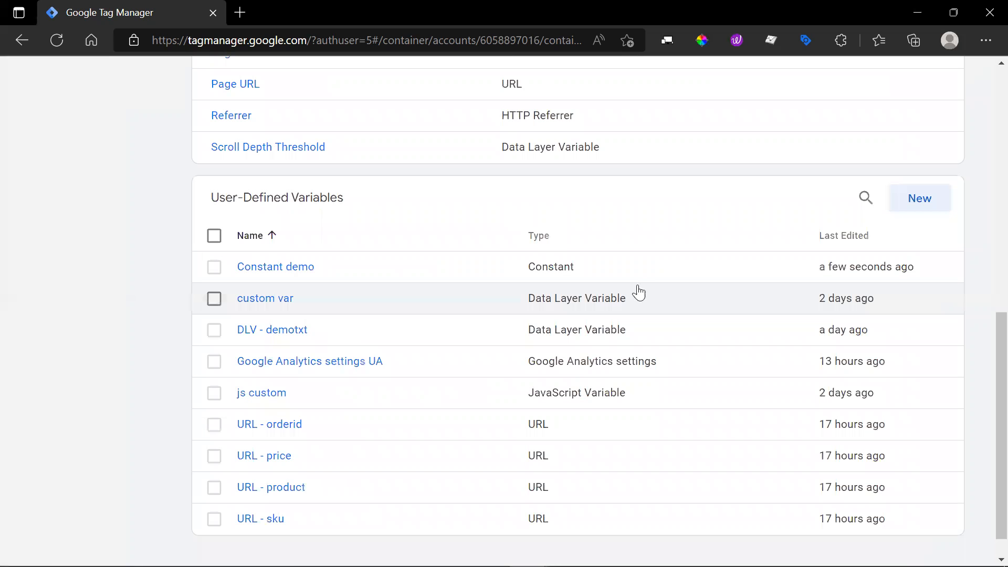
# - Start preview mode for the container and connect Tag Assistant to the enchanting-dolphin-019d1b.netlify.app site
pyautogui.scroll(10, 577, 165)
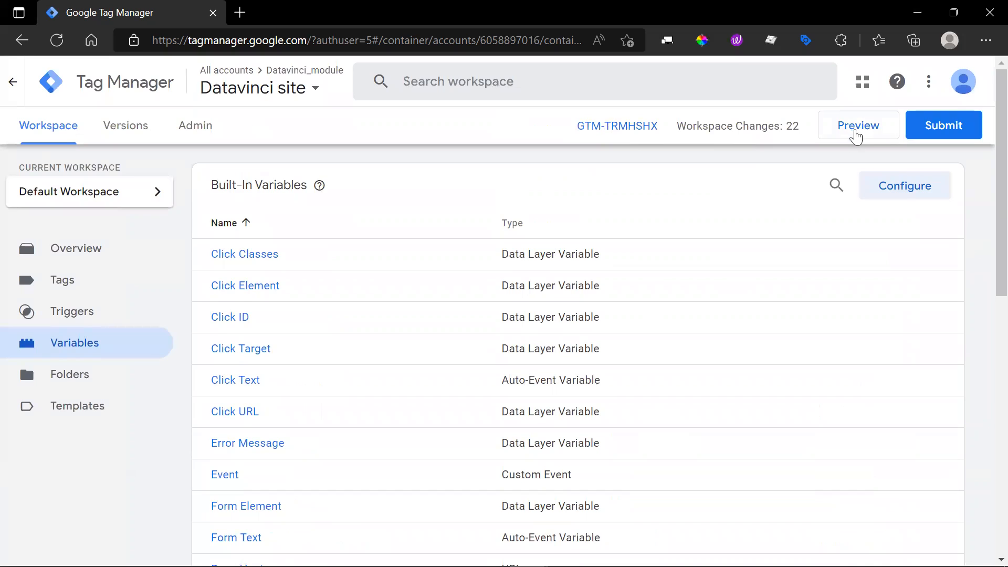
pyautogui.click(860, 130)
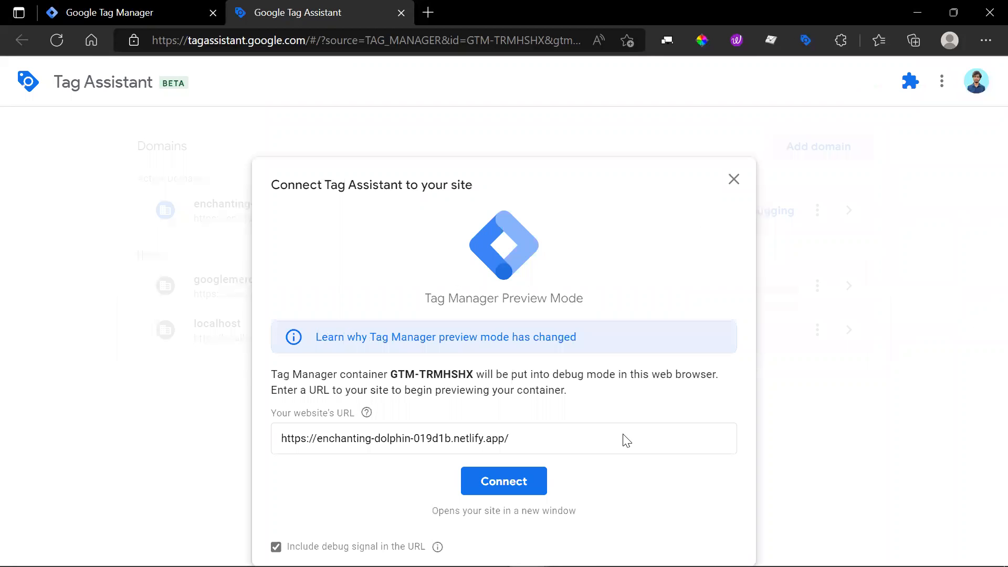
pyautogui.click(524, 478)
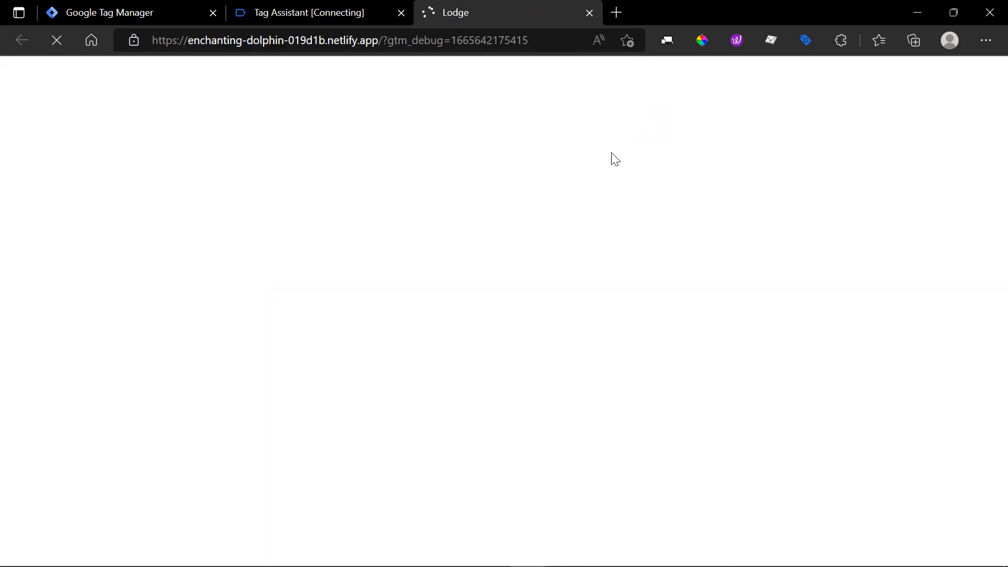
pyautogui.click(336, 8)
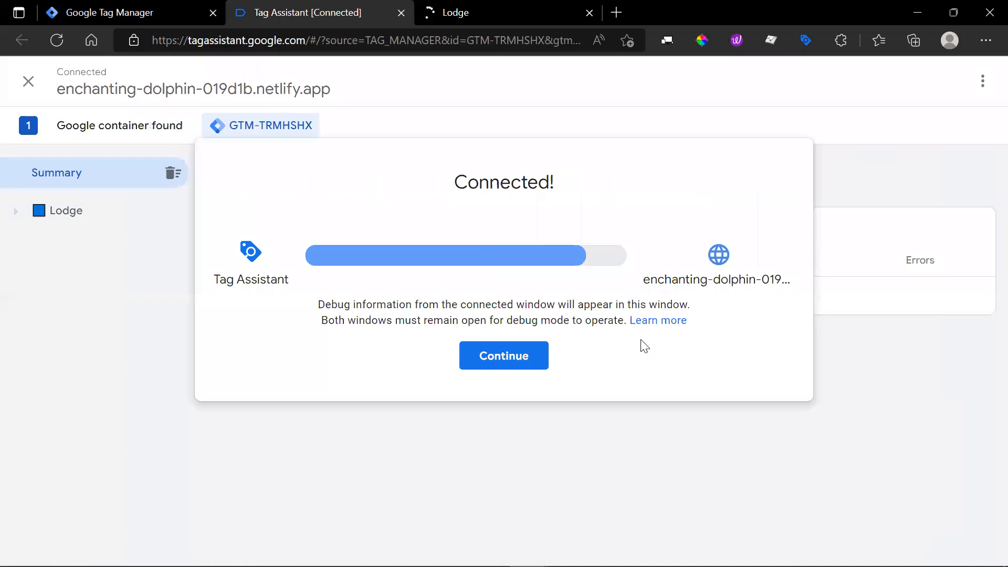
pyautogui.click(540, 359)
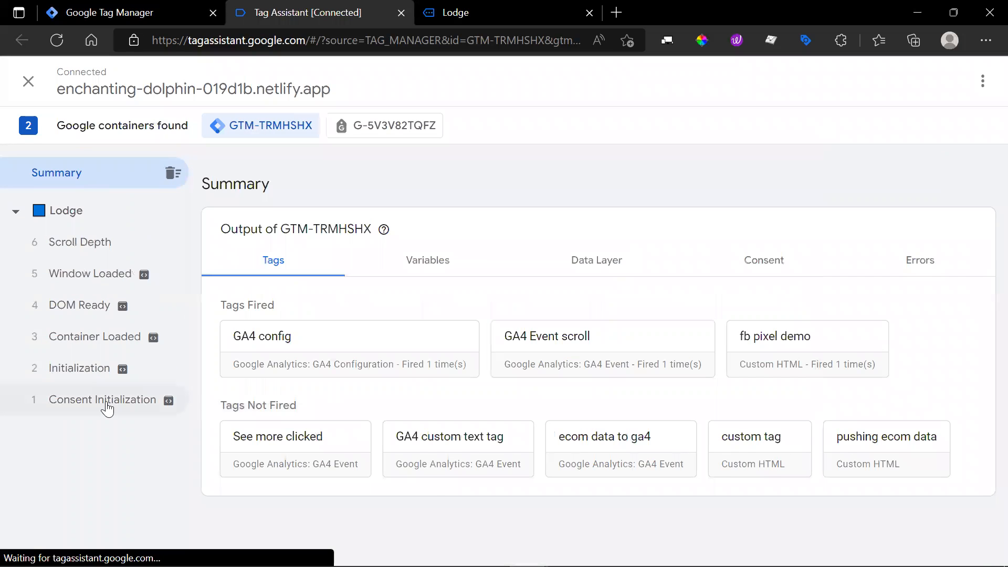
# - Examine the Constant demo variable's value at the Consent Initialization event in Tag Assistant
pyautogui.click(108, 401)
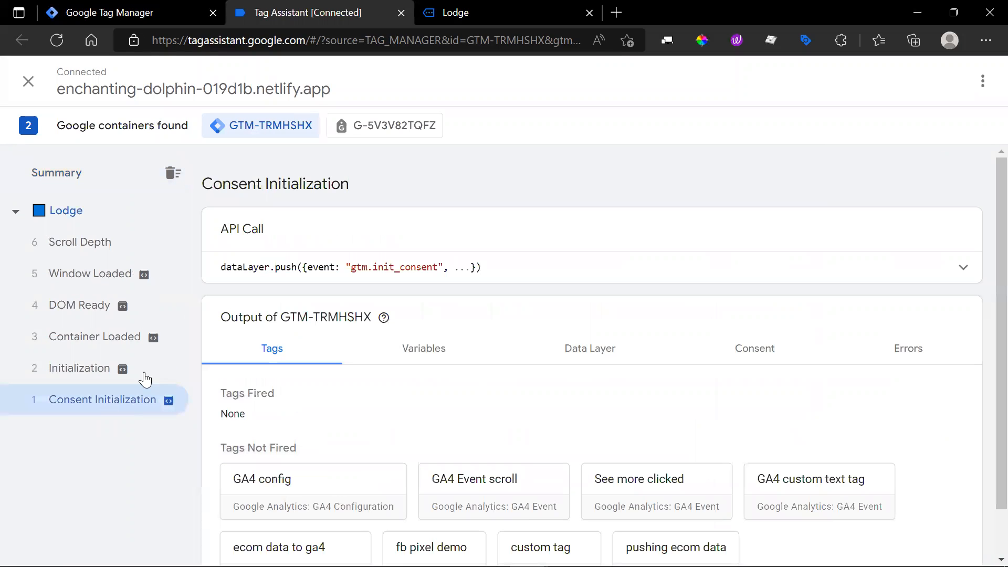
pyautogui.click(432, 350)
pyautogui.scroll(-4, 498, 400)
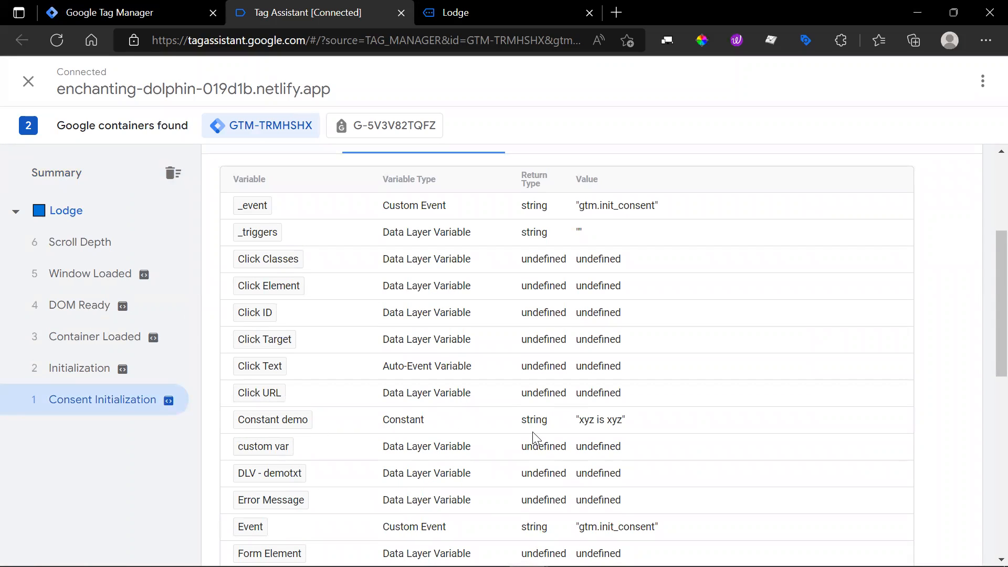
pyautogui.doubleClick(595, 420)
pyautogui.moveTo(597, 421); pyautogui.dragTo(622, 422)
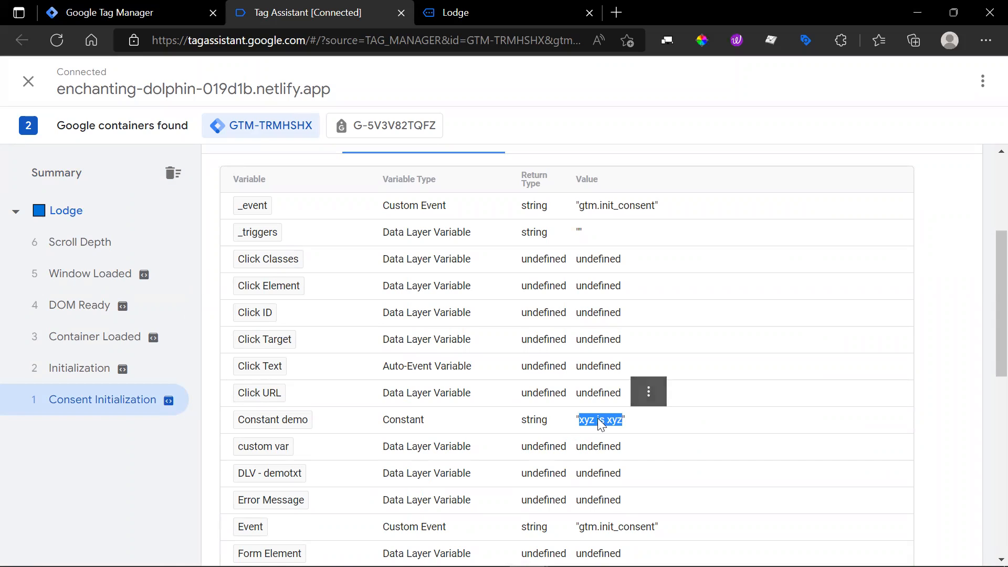
# - Switch back to Google Tag Manager and open the Constant demo variable's configuration
pyautogui.click(105, 10)
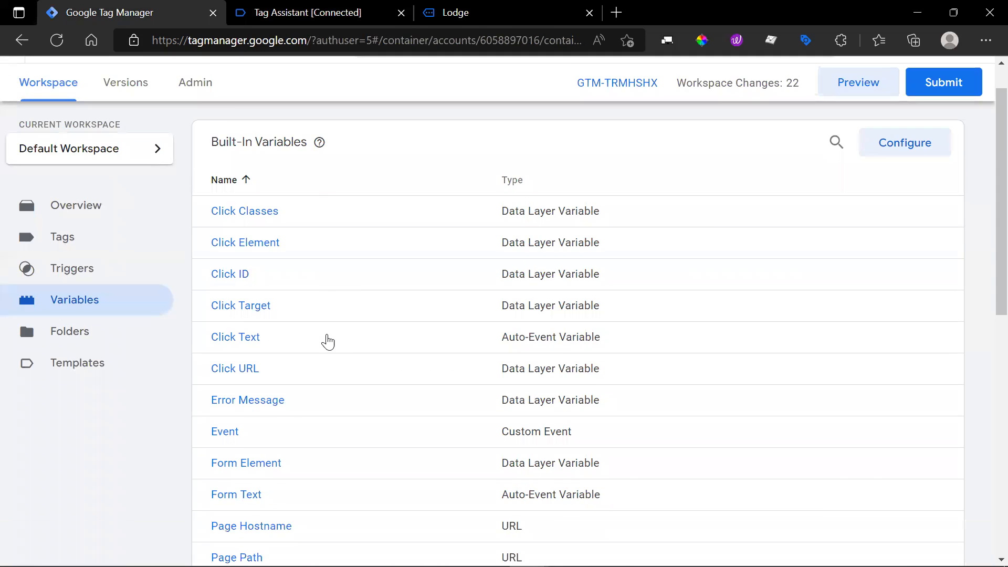
pyautogui.scroll(-10, 327, 342)
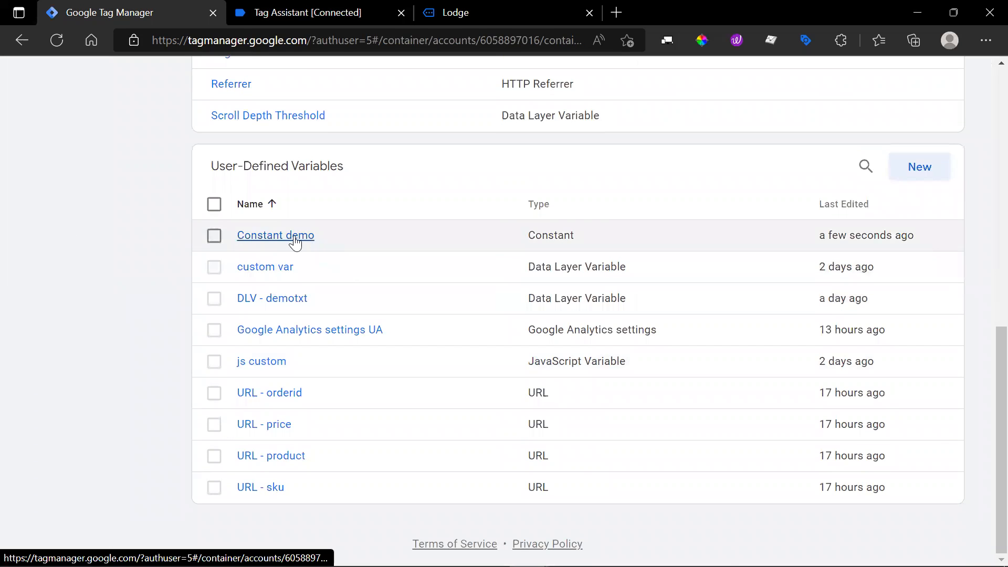
pyautogui.click(295, 243)
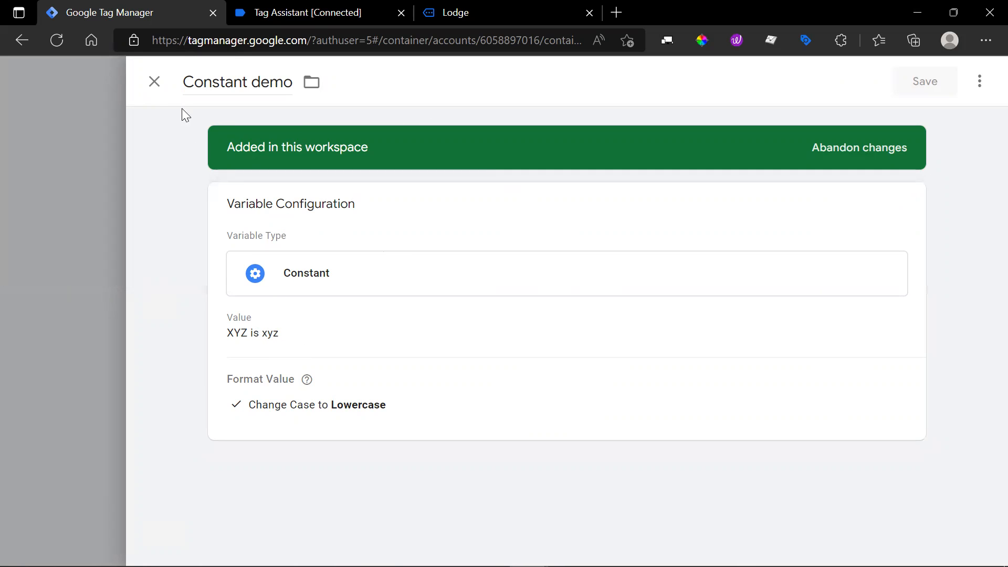
# - Leave the Constant demo variable's configuration and close the Tag Assistant and Lodge preview pages
pyautogui.click(154, 82)
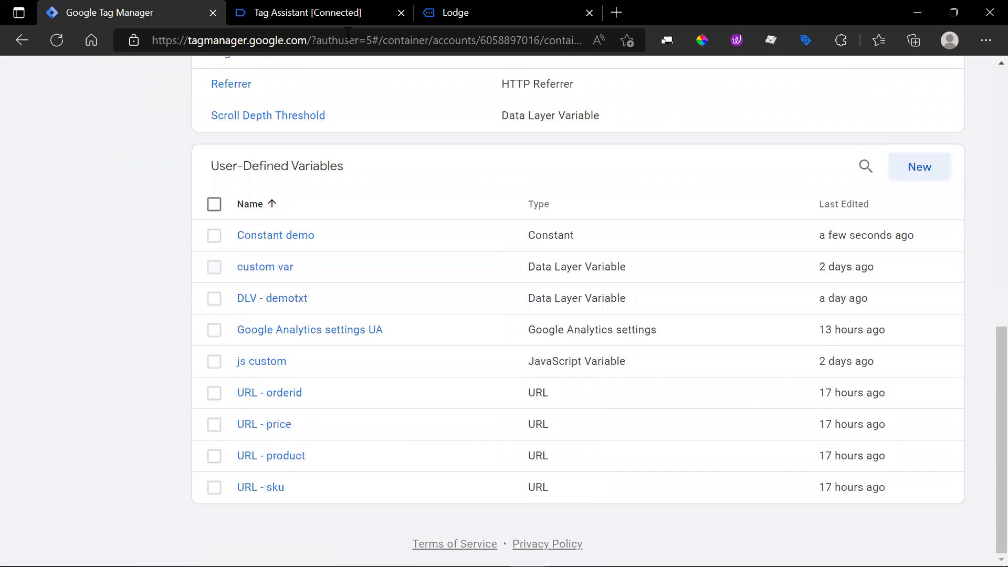
pyautogui.click(401, 12)
pyautogui.click(402, 12)
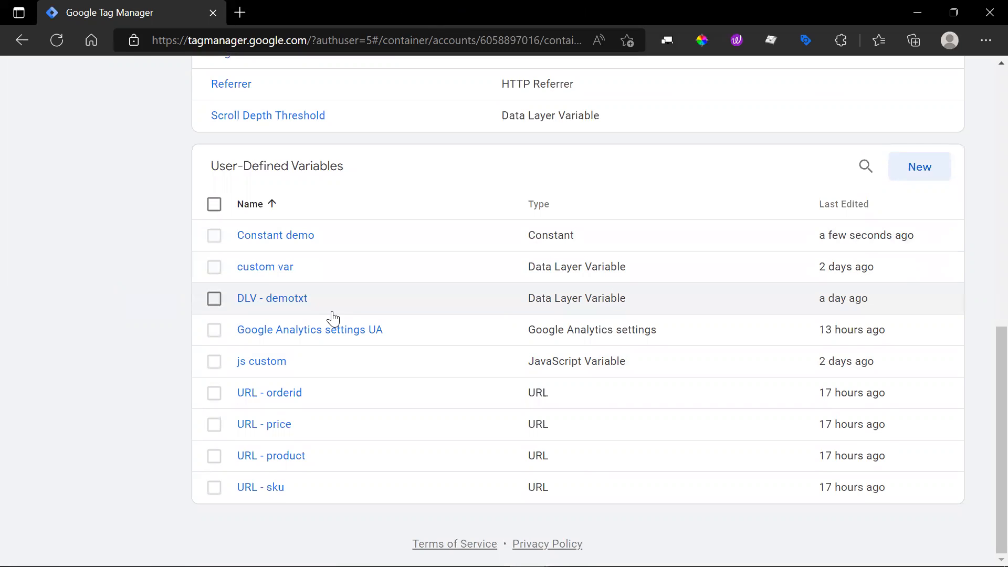
# - Format the URL - sku variable to convert undefined values to 5678 and save it
pyautogui.click(348, 393)
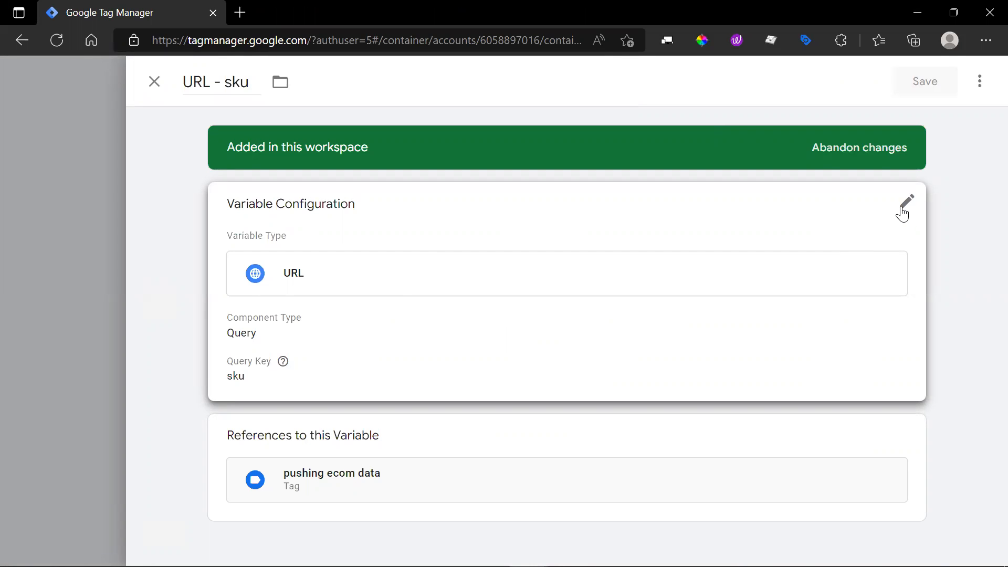
pyautogui.click(907, 201)
pyautogui.scroll(-2, 300, 389)
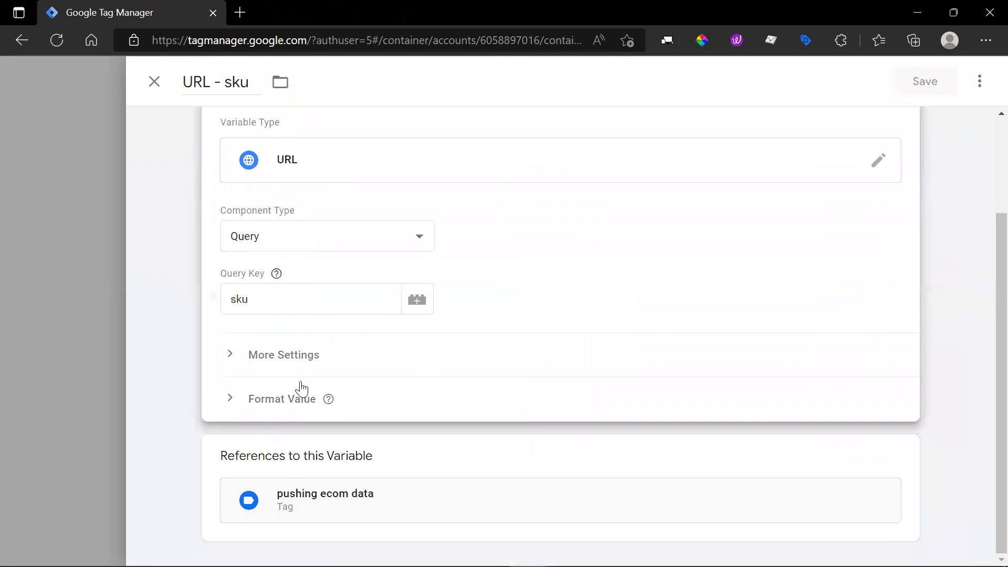
pyautogui.click(228, 398)
pyautogui.scroll(-2, 355, 396)
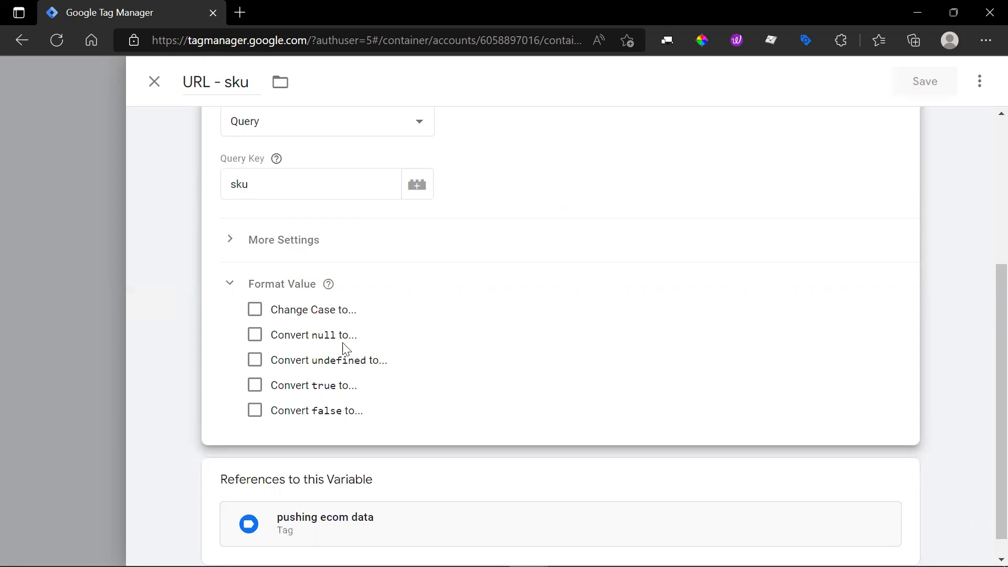
pyautogui.click(255, 359)
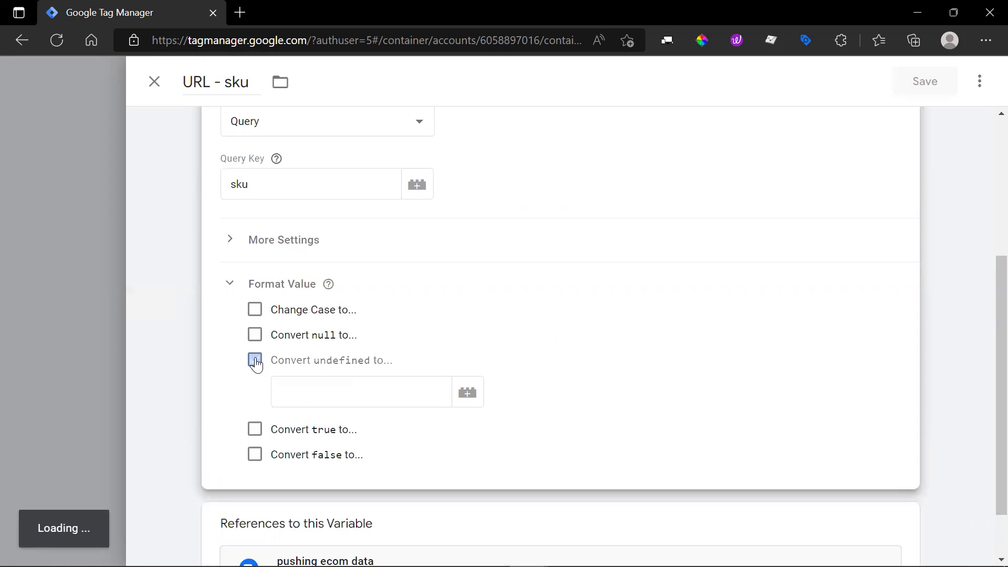
pyautogui.click(363, 397)
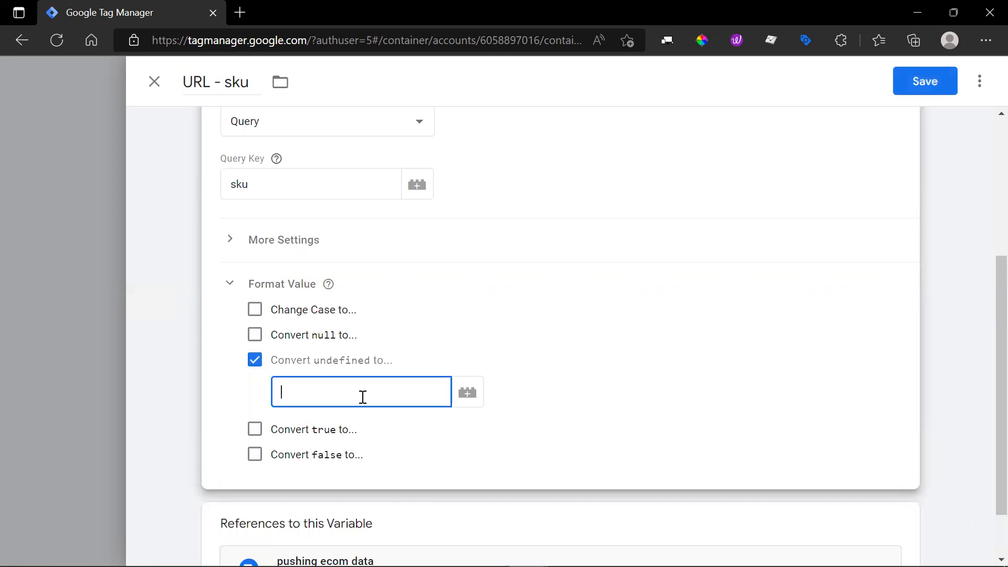
pyautogui.scroll(2, 399, 364)
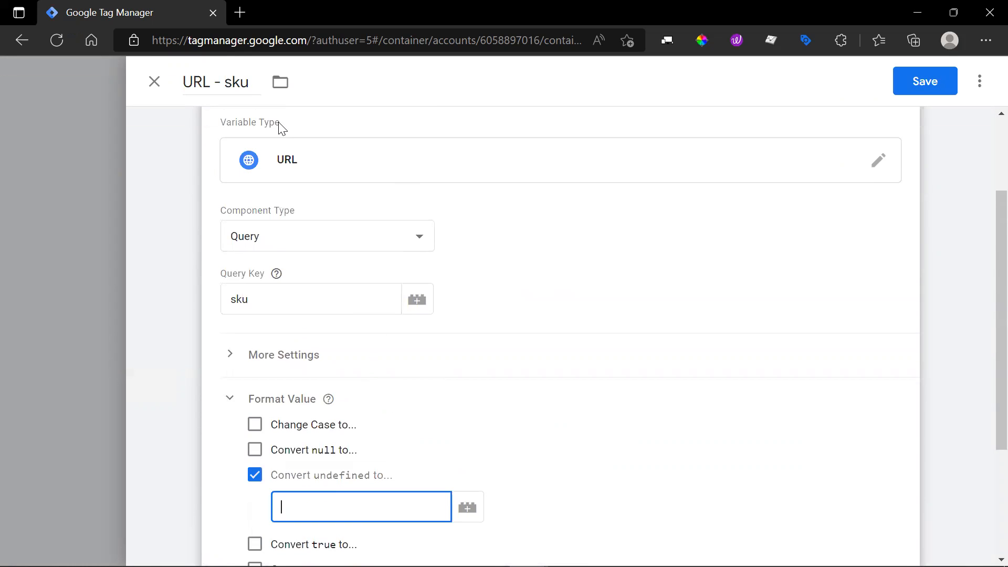
pyautogui.scroll(-3, 394, 262)
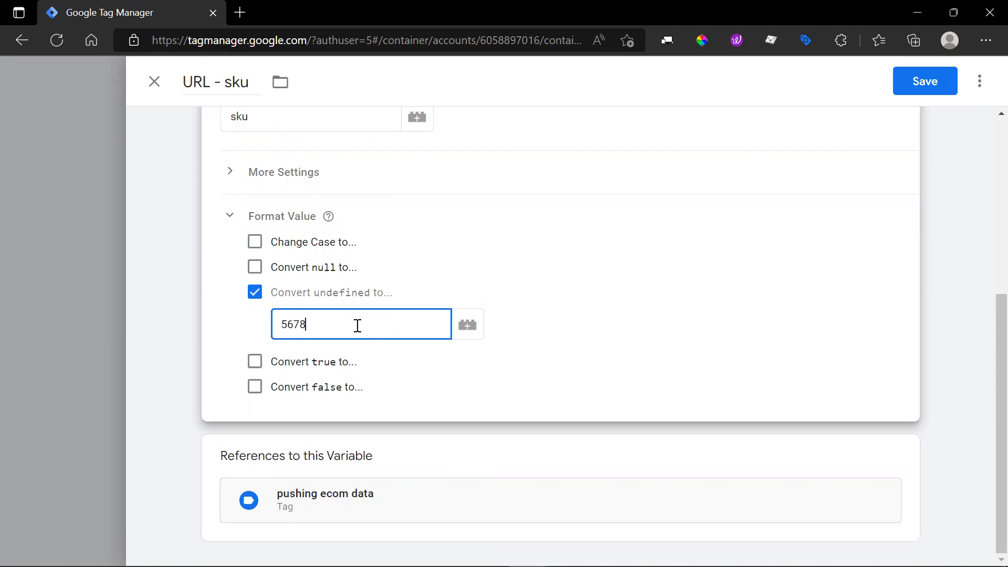
pyautogui.scroll(2, 441, 315)
pyautogui.scroll(-2, 441, 315)
pyautogui.click(925, 86)
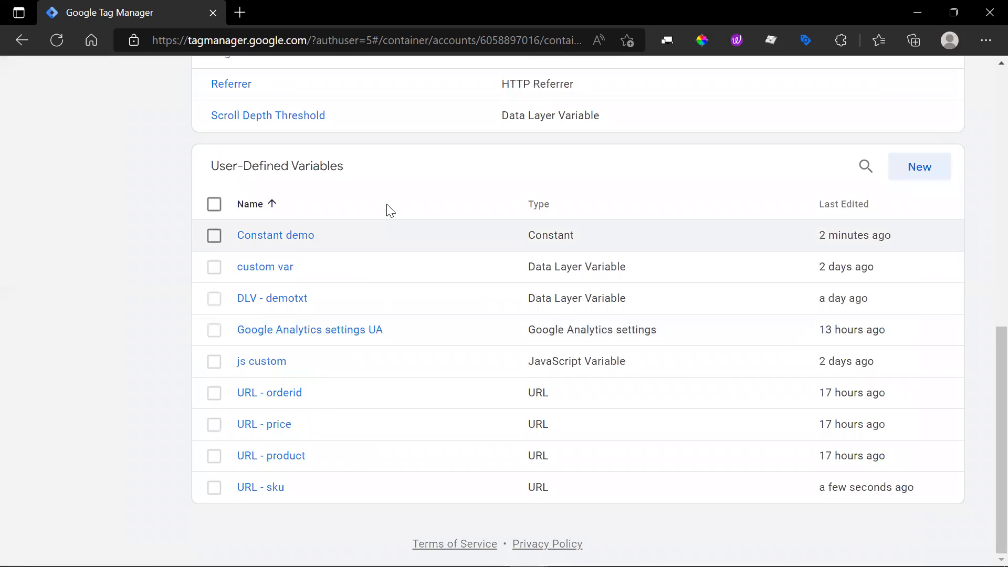
# - Start preview mode for the container and reconnect Tag Assistant to the enchanting-dolphin-019d1b.netlify.app site
pyautogui.scroll(15, 387, 209)
pyautogui.click(845, 133)
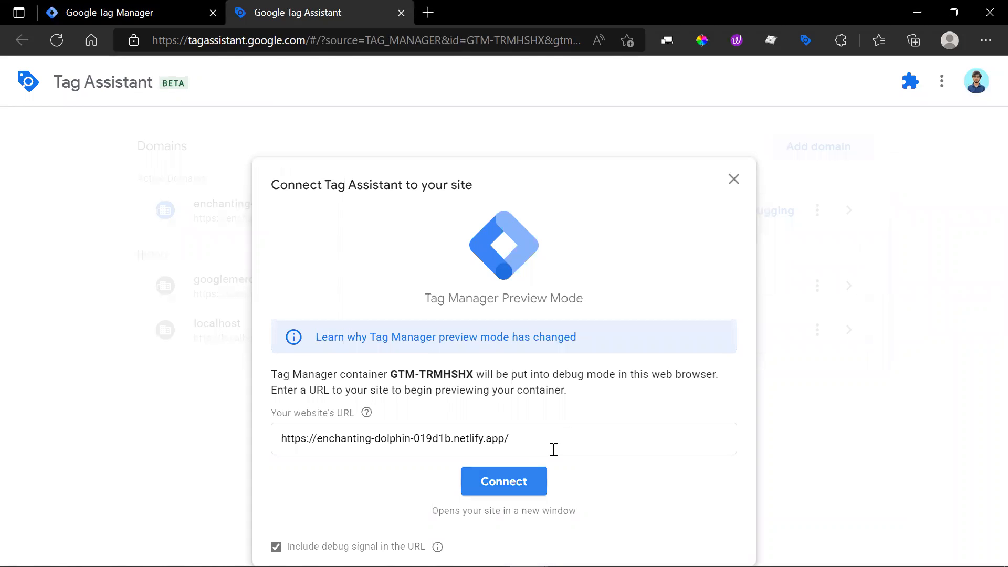
pyautogui.press('Return')
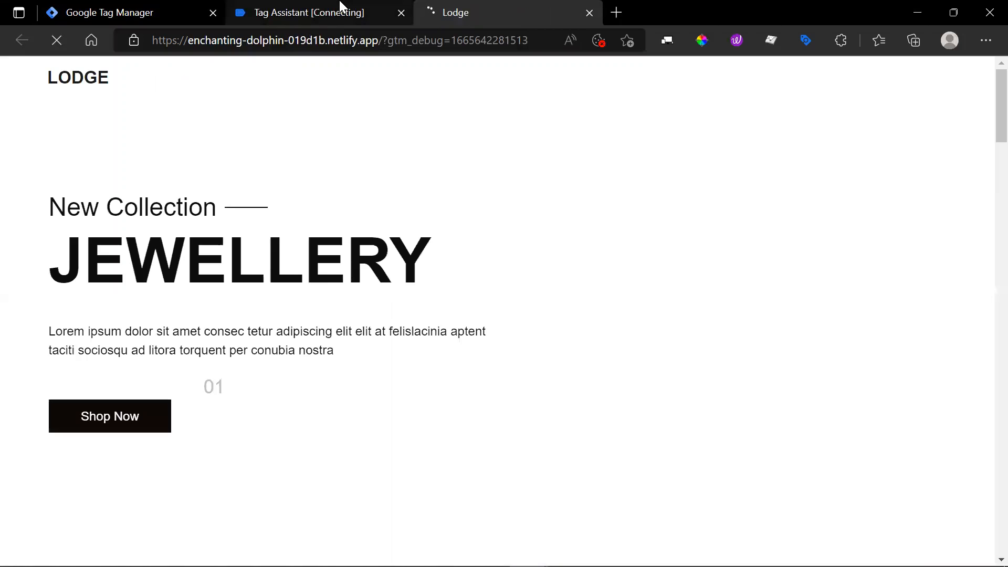
pyautogui.click(341, 10)
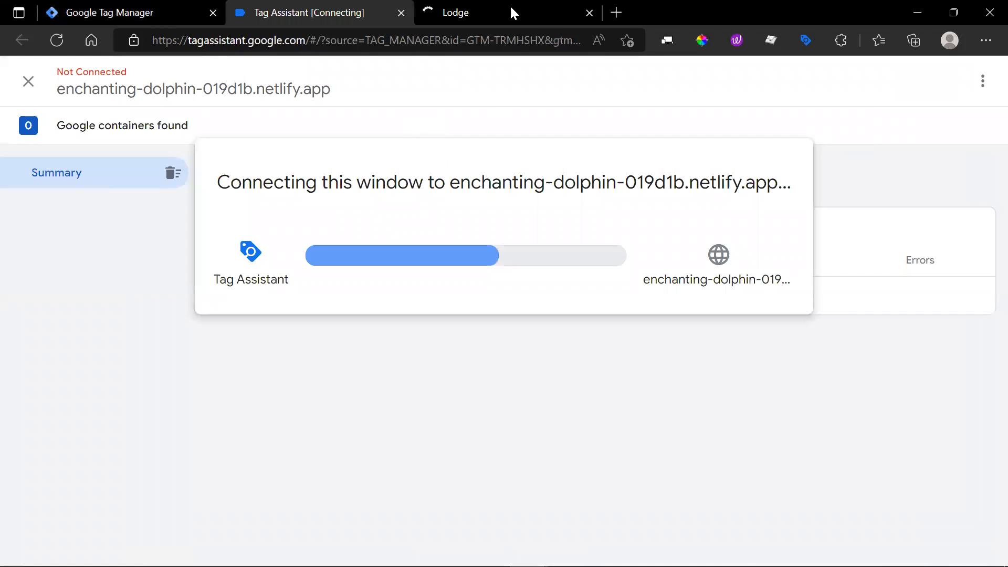
pyautogui.click(532, 357)
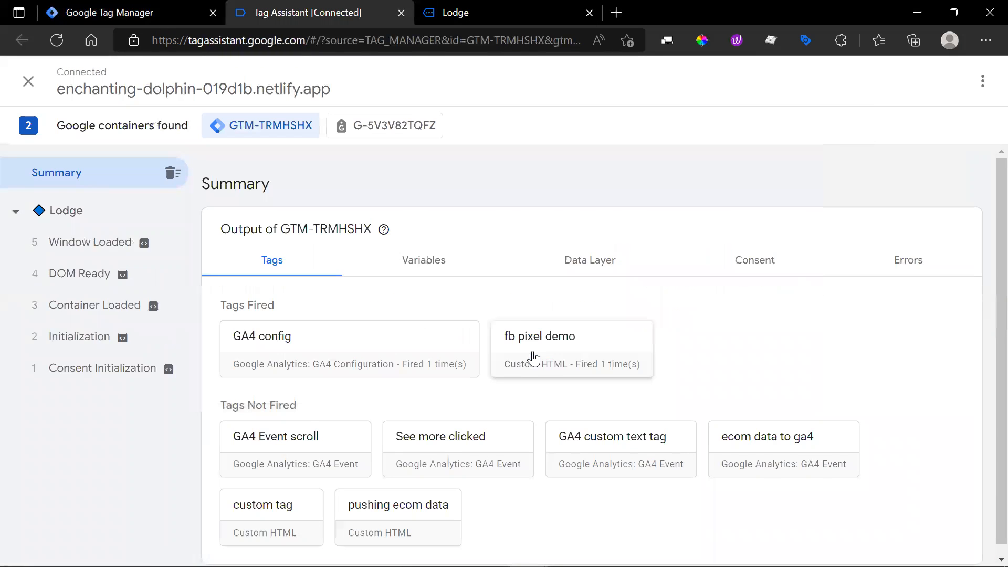
# - Examine the variable values at the Consent Initialization event in Tag Assistant
pyautogui.click(169, 400)
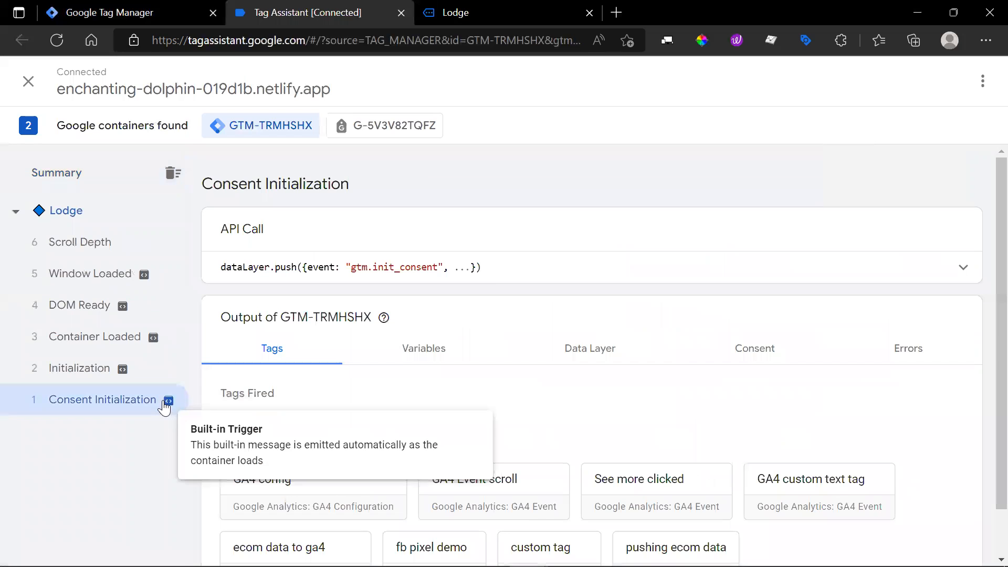
pyautogui.click(426, 353)
pyautogui.scroll(-5, 468, 398)
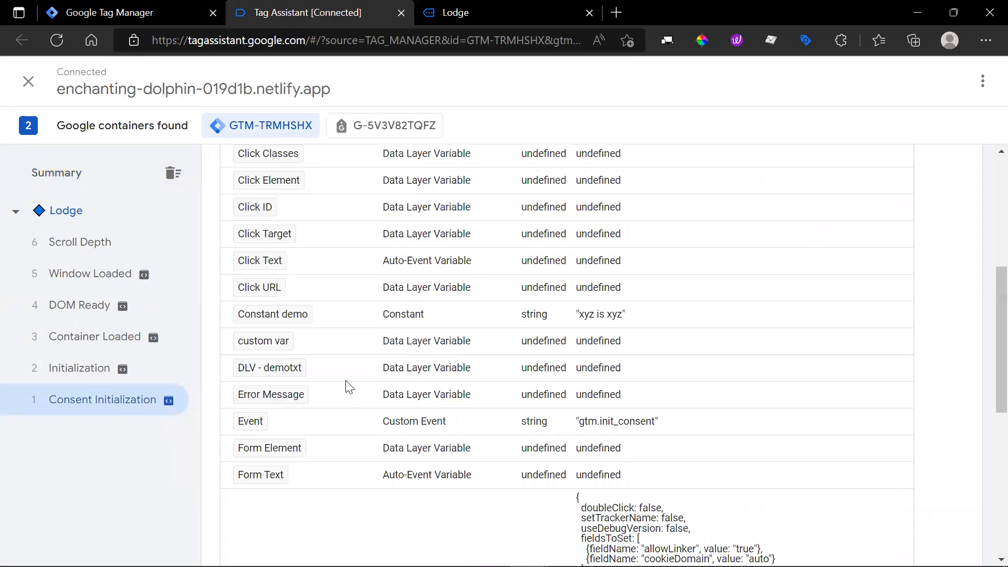
pyautogui.scroll(2, 346, 387)
pyautogui.scroll(3, 346, 386)
pyautogui.scroll(-1, 262, 367)
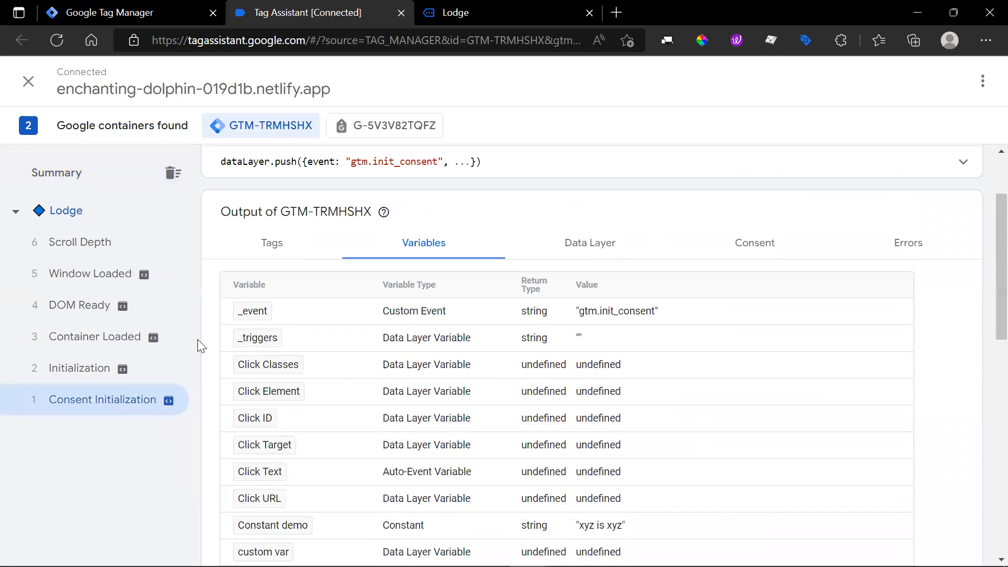
# - Examine the URL - sku variable's value at the Container Loaded event and compare it with the other URL variables
pyautogui.click(147, 336)
pyautogui.scroll(-10, 654, 404)
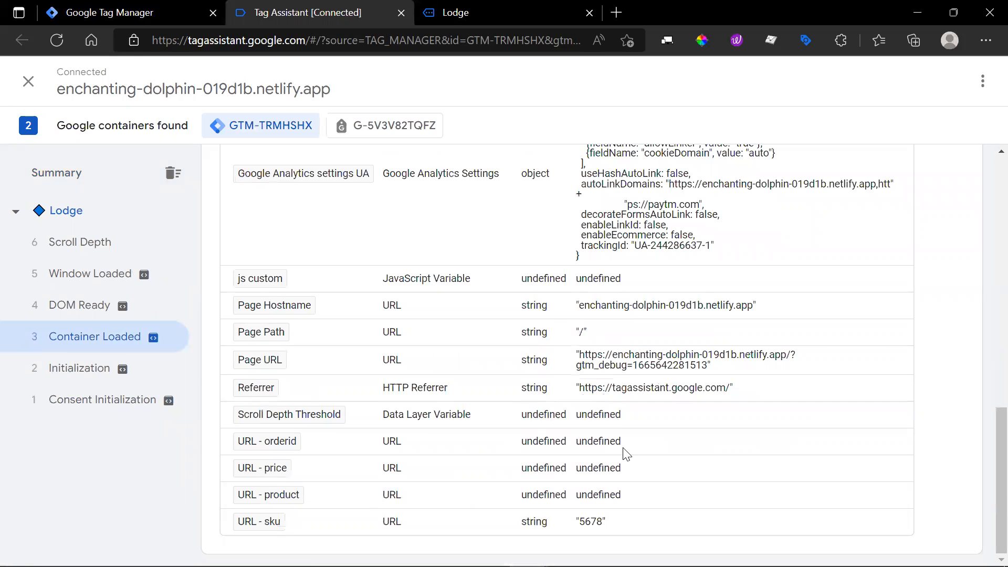
pyautogui.scroll(2, 625, 450)
pyautogui.scroll(-2, 623, 452)
pyautogui.scroll(1, 985, 472)
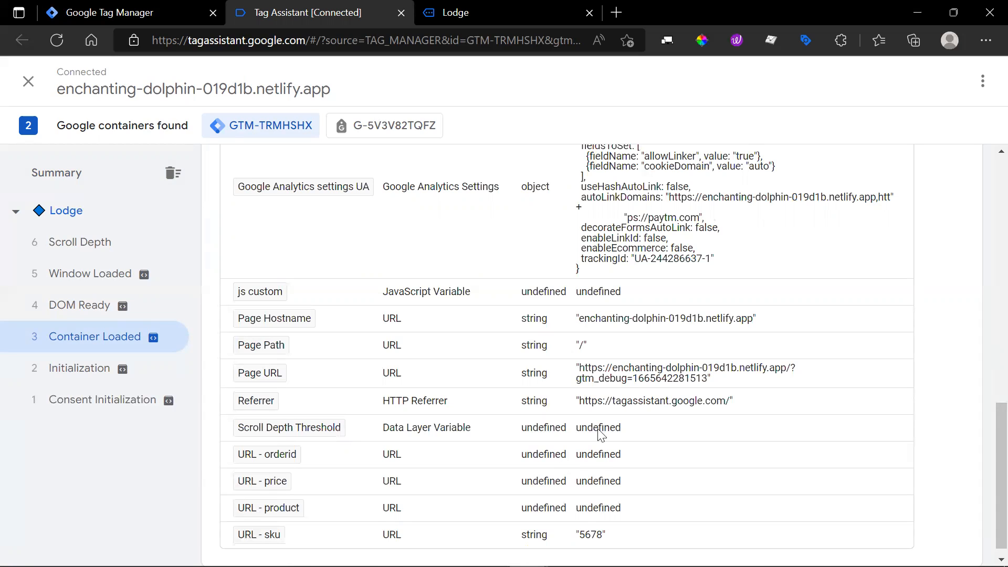
# - Close the Tag Assistant and Lodge preview pages and return to Google Tag Manager
pyautogui.click(139, 8)
pyautogui.click(402, 13)
pyautogui.click(401, 12)
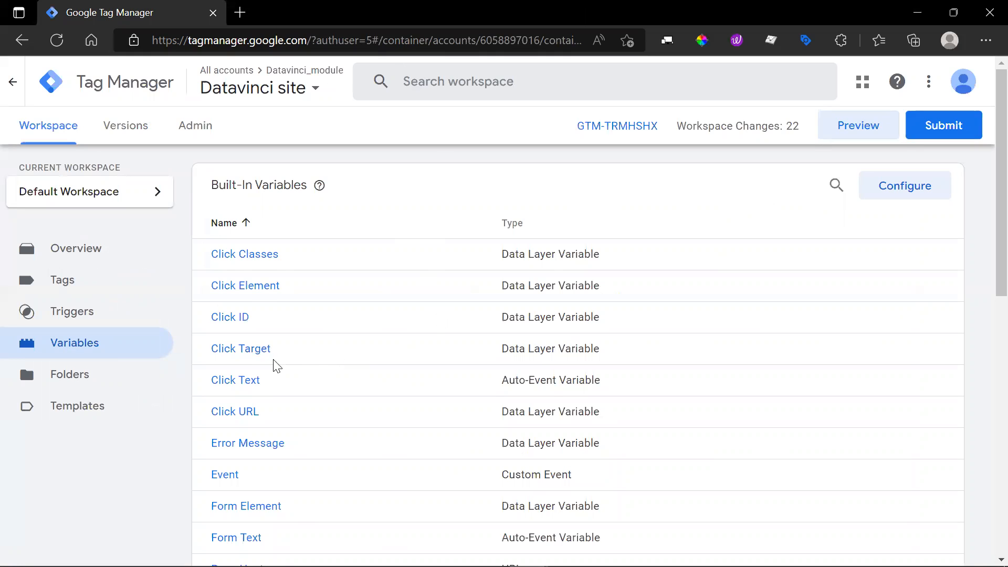
# - Edit the URL - orderid variable and try enabling its conversions for true, false and undefined values
pyautogui.scroll(-10, 265, 339)
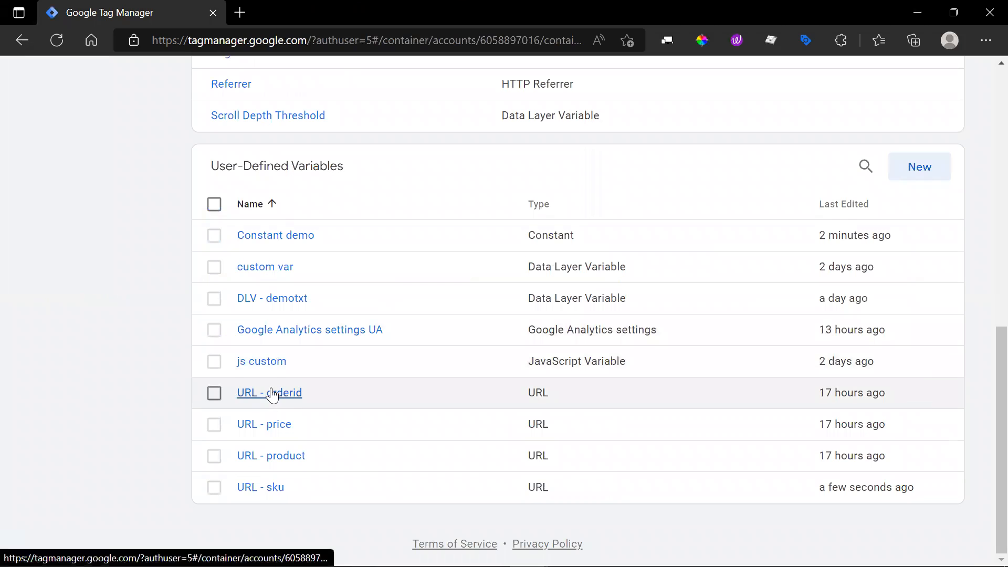
pyautogui.click(271, 400)
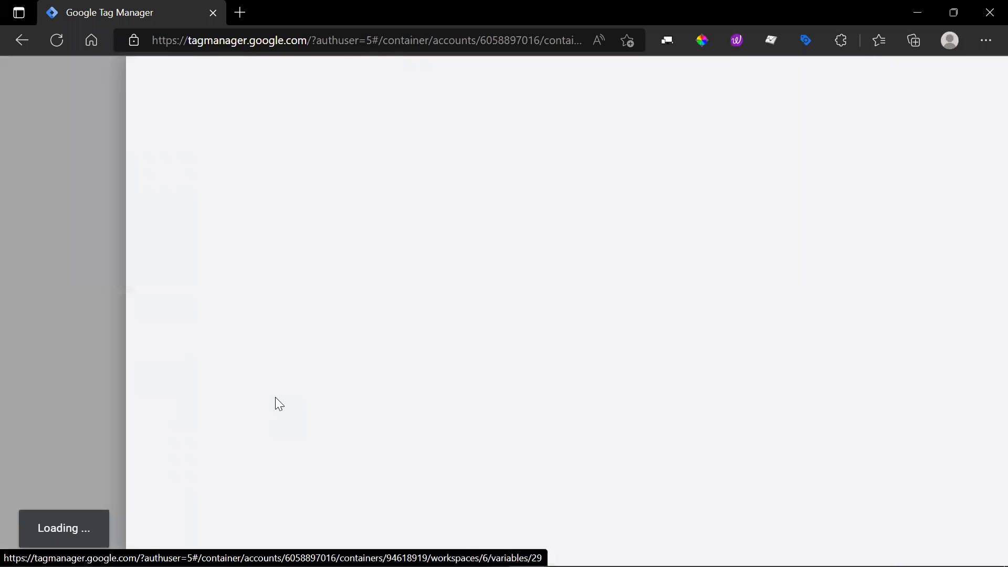
pyautogui.click(907, 201)
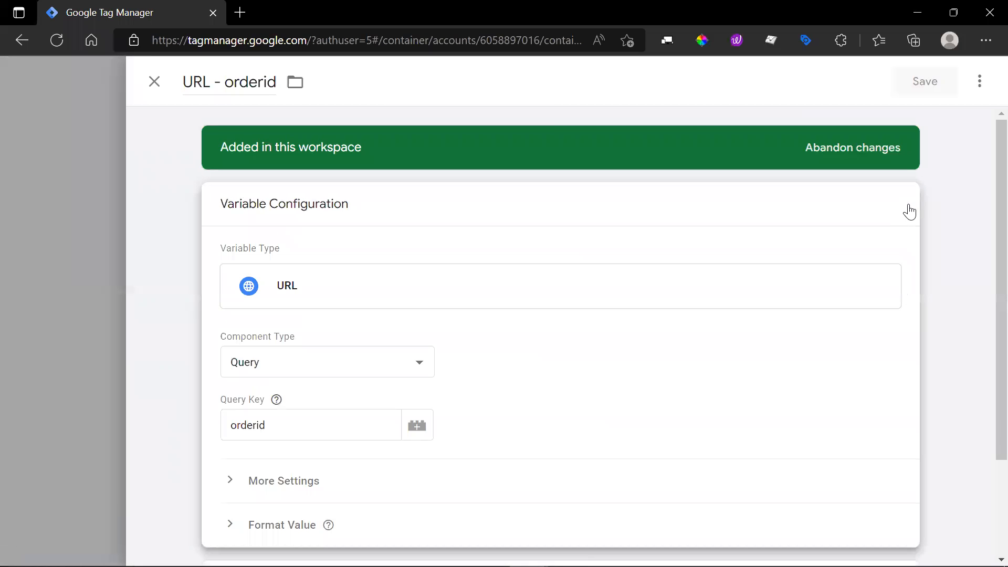
pyautogui.scroll(-2, 308, 422)
pyautogui.click(299, 405)
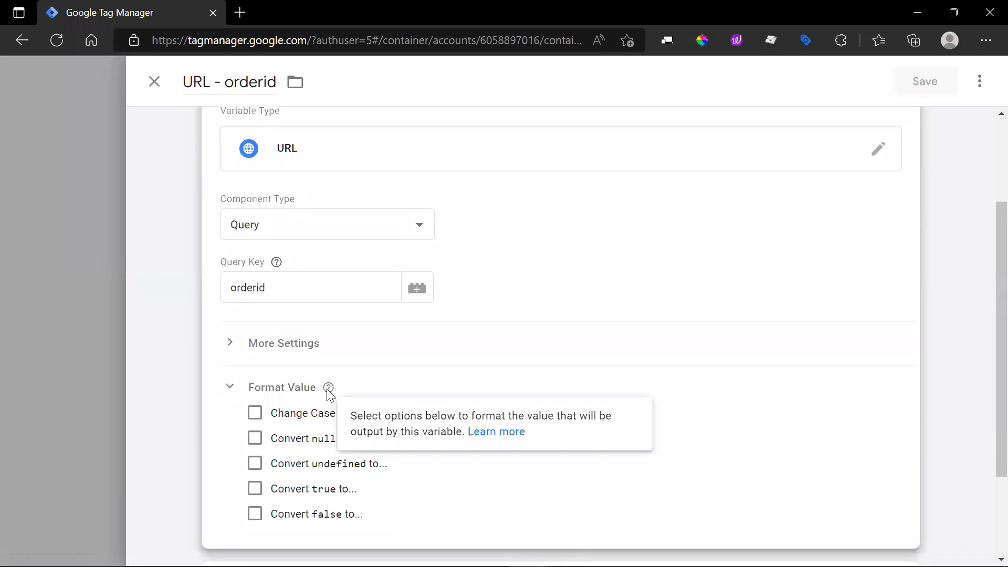
pyautogui.scroll(-2, 338, 378)
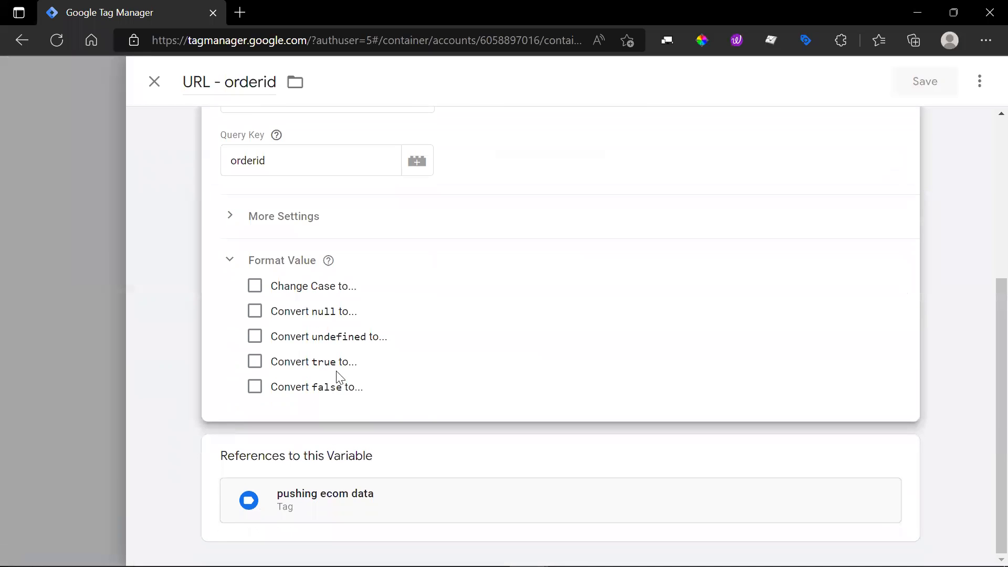
pyautogui.click(254, 362)
pyautogui.click(253, 437)
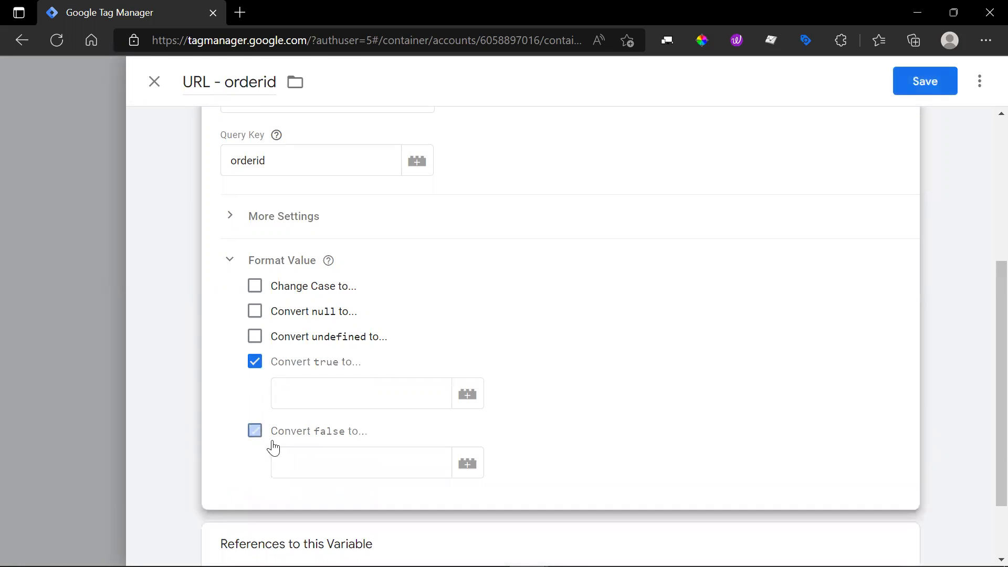
pyautogui.click(276, 342)
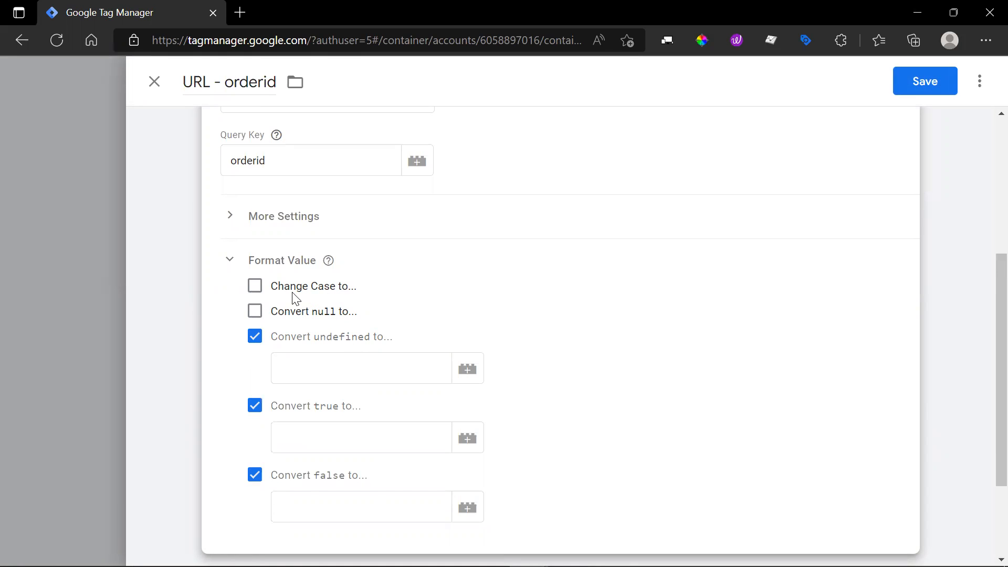
# - Disable the undefined, true and false conversions and close the URL - orderid variable without saving
pyautogui.click(257, 337)
pyautogui.click(254, 364)
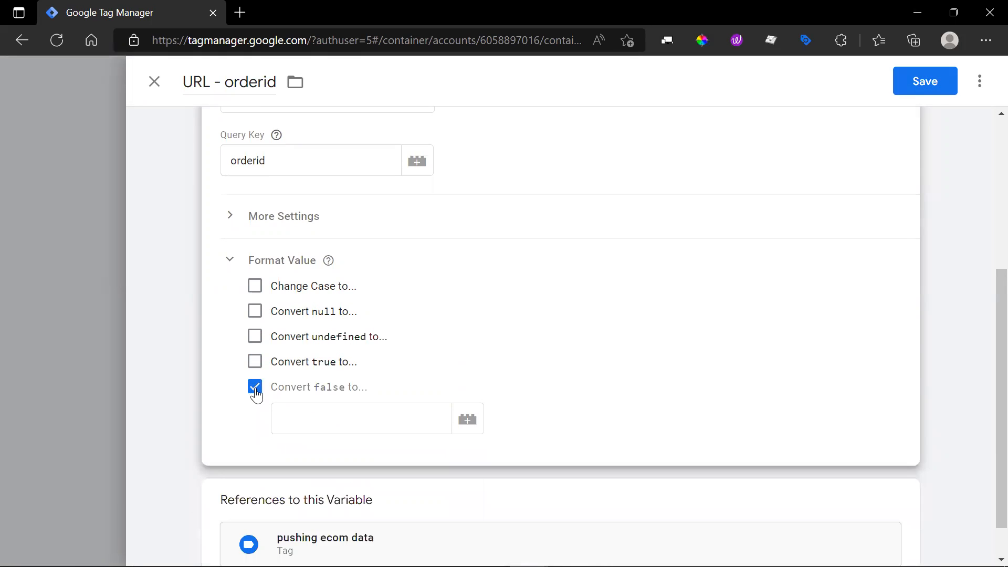
pyautogui.click(255, 387)
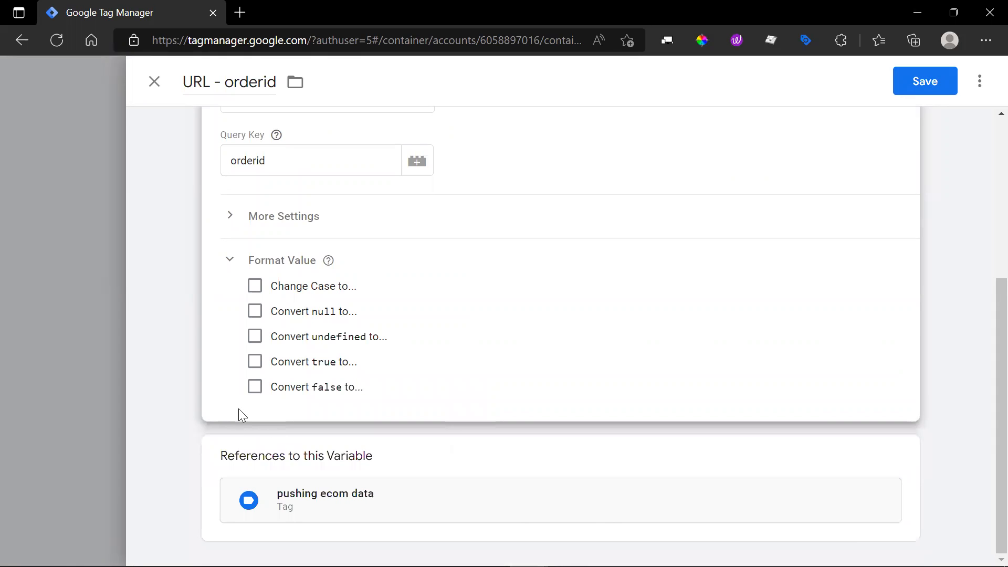
pyautogui.scroll(5, 360, 338)
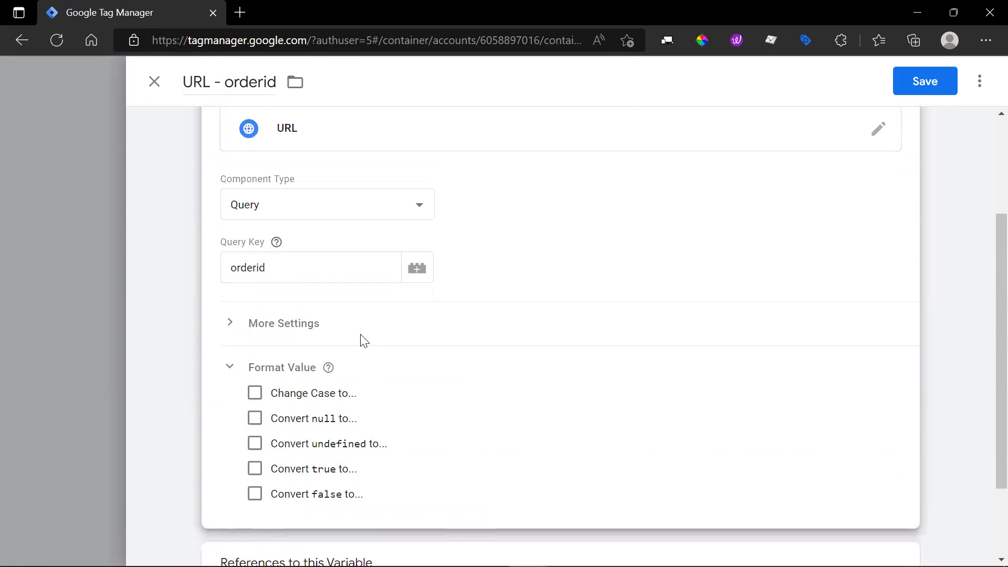
pyautogui.click(155, 83)
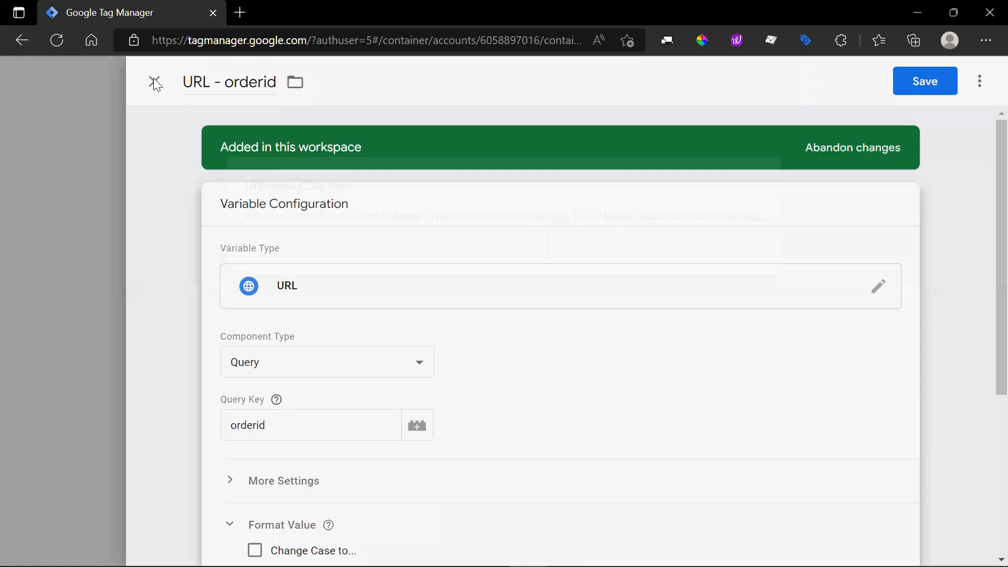
pyautogui.press('Return')
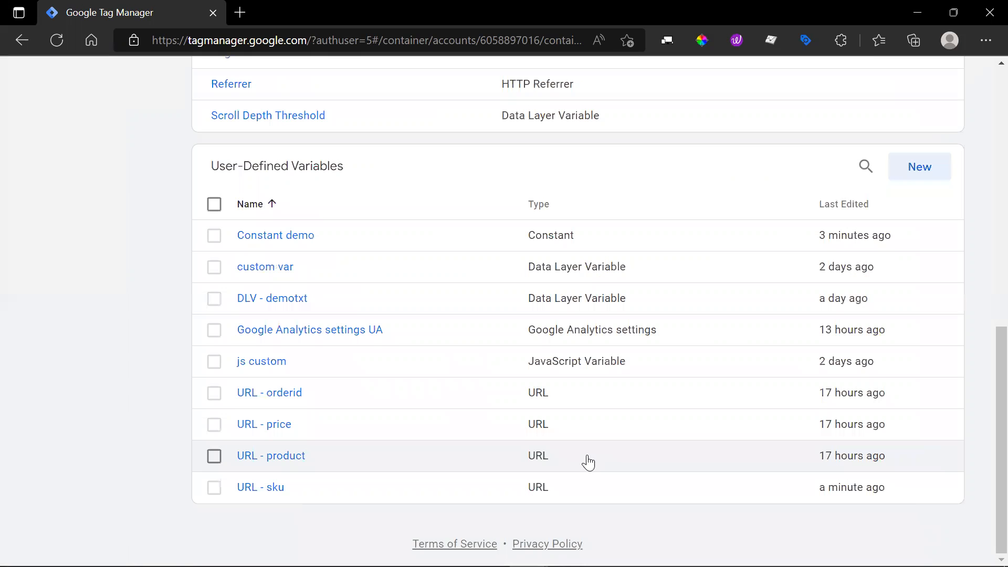